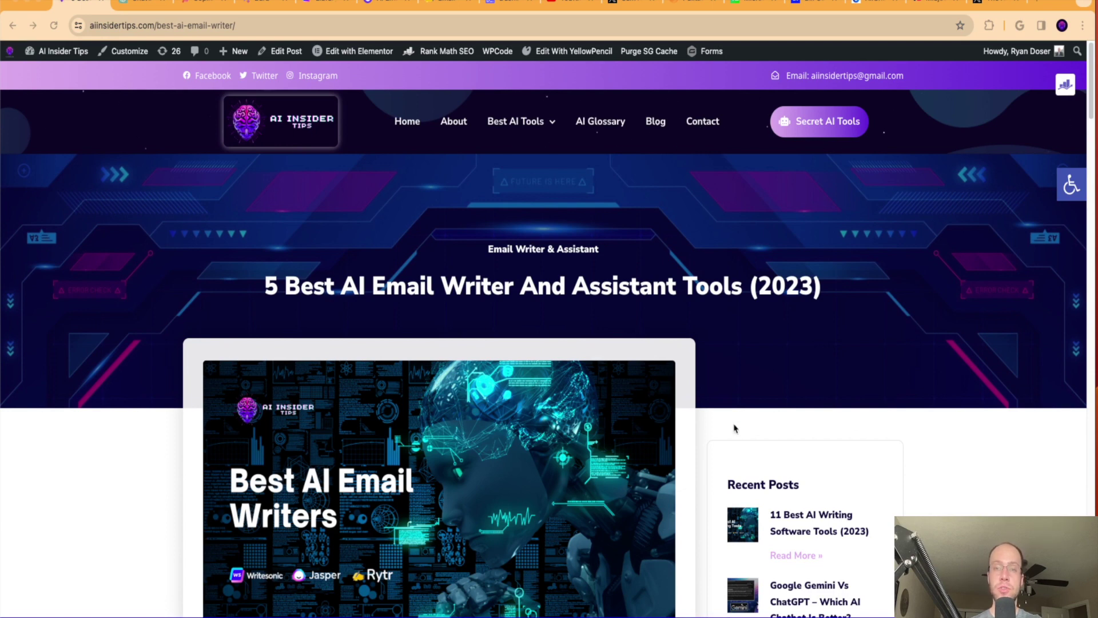
# - Scroll down and back up through the currently open page to review it
pyautogui.scroll(-1, 846, 399)
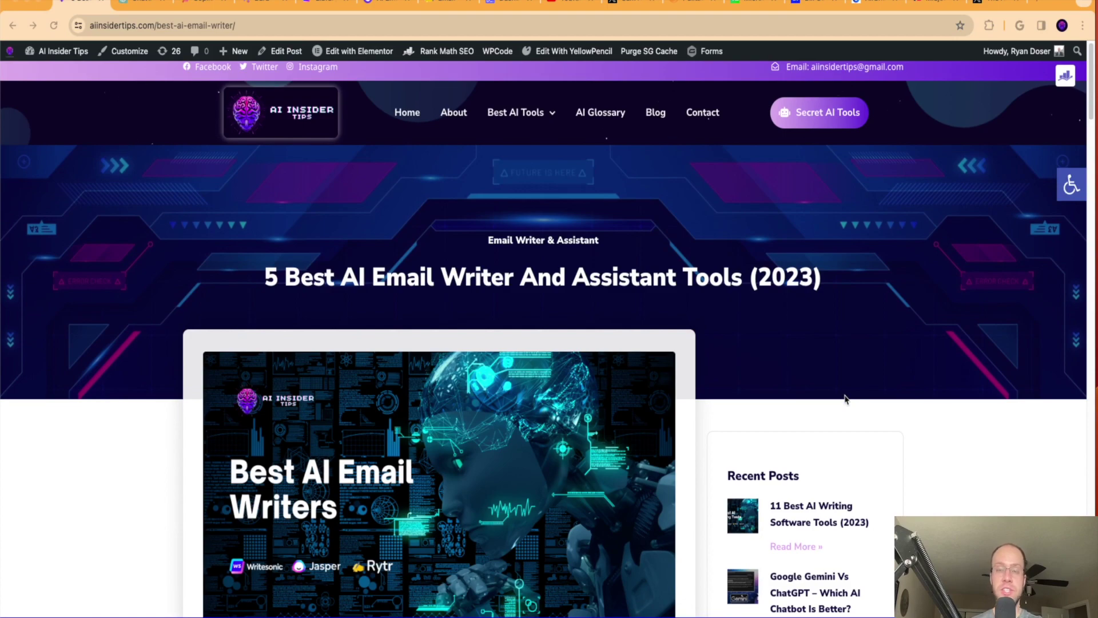
pyautogui.scroll(-6, 846, 399)
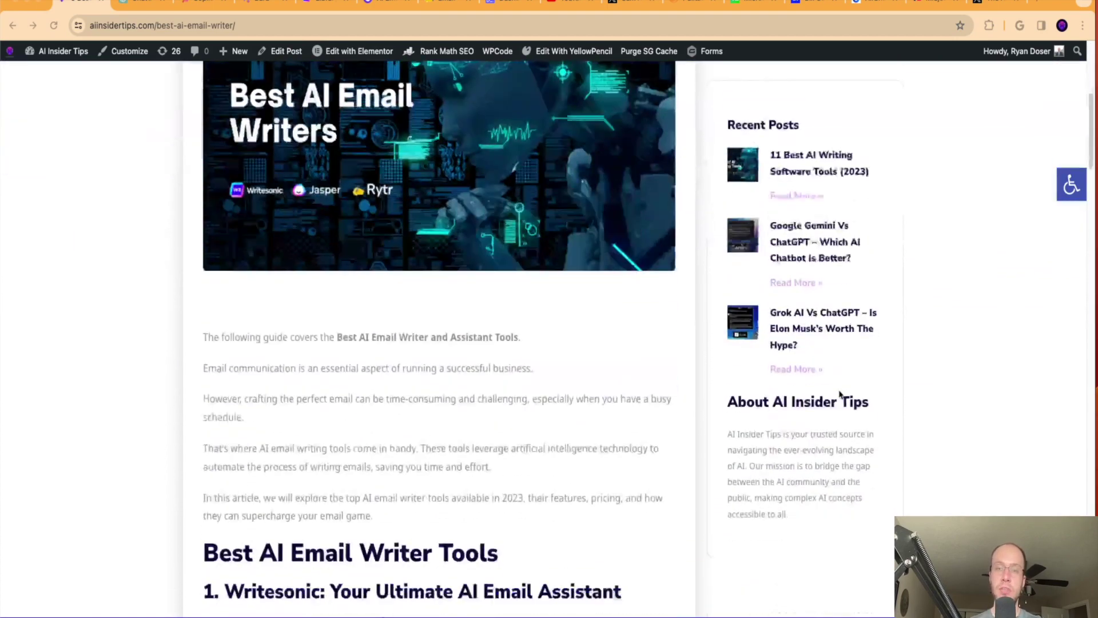
pyautogui.scroll(-20, 839, 395)
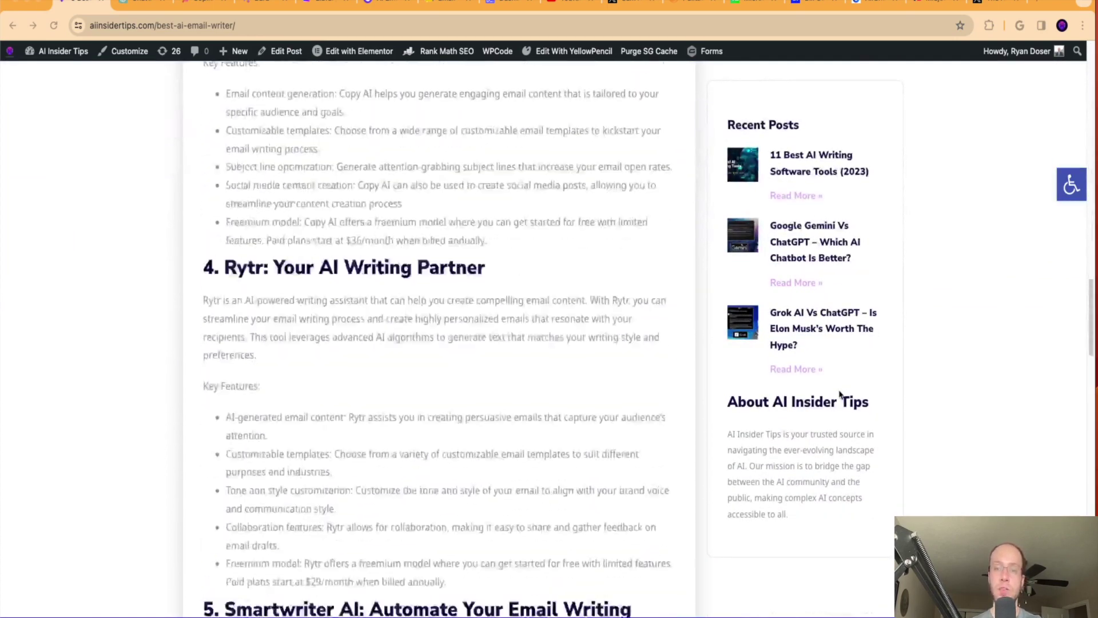
pyautogui.scroll(-20, 839, 394)
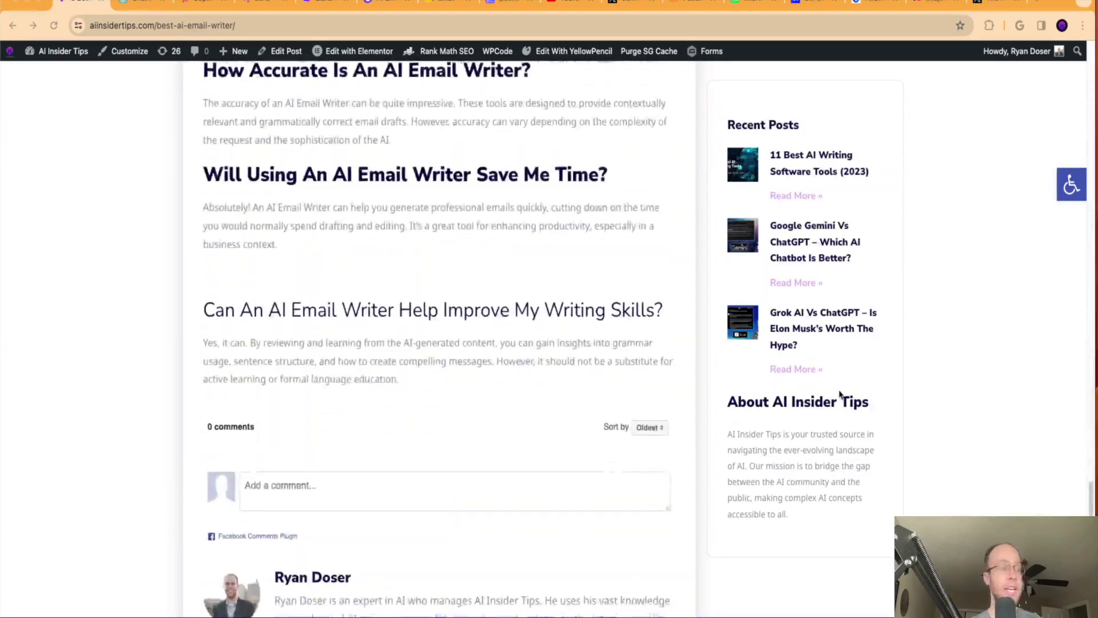
pyautogui.scroll(-6, 839, 395)
pyautogui.scroll(20, 840, 395)
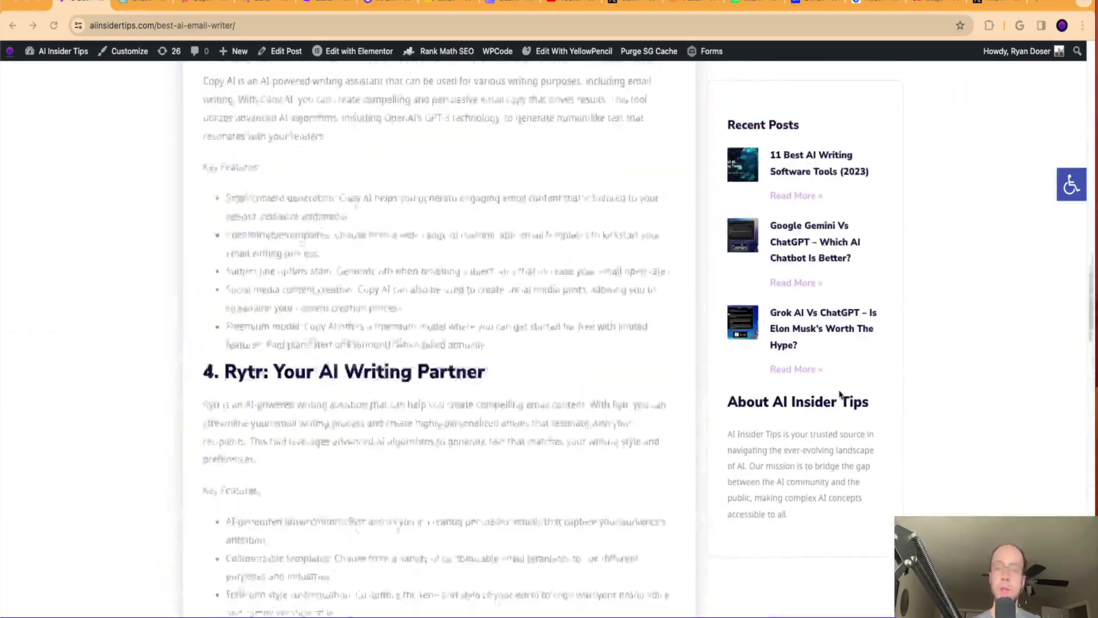
pyautogui.scroll(20, 840, 394)
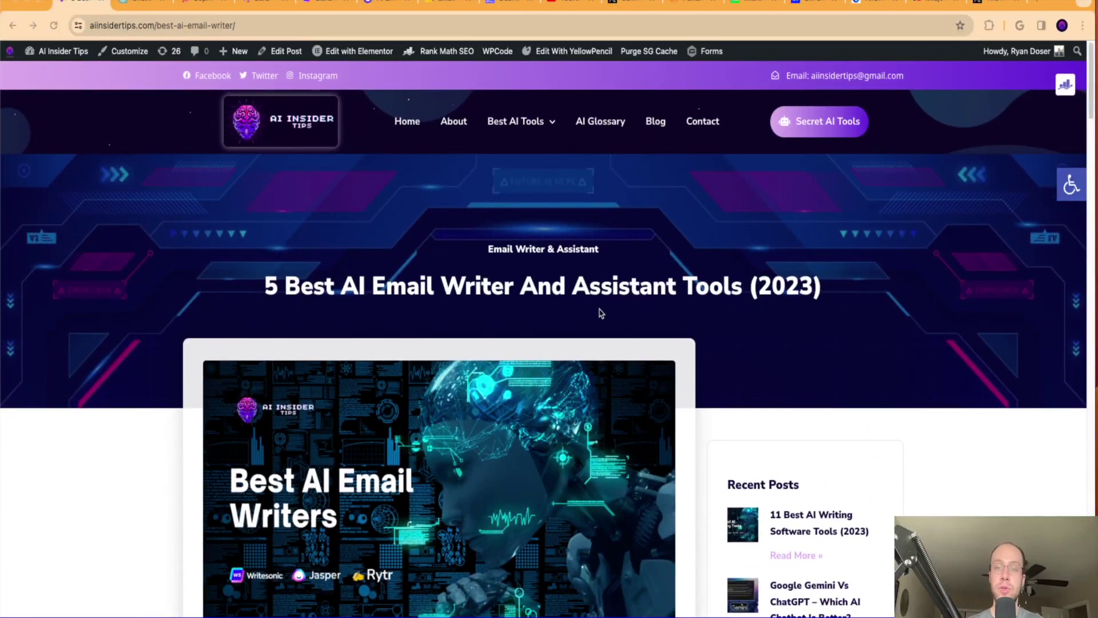
pyautogui.scroll(-3, 584, 307)
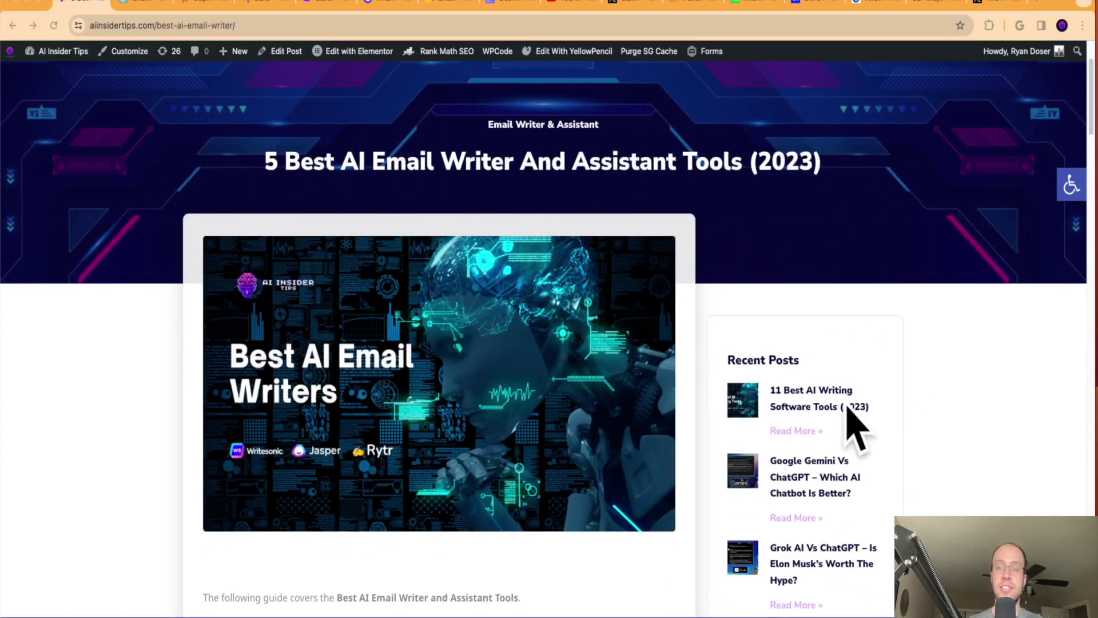
pyautogui.scroll(-10, 936, 376)
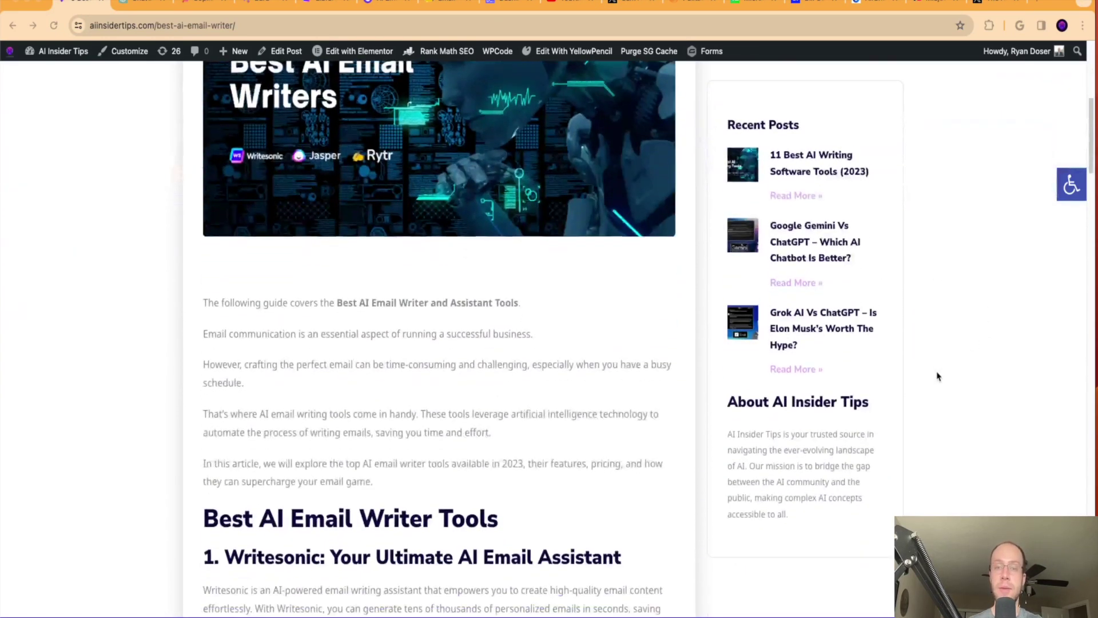
pyautogui.scroll(9, 937, 375)
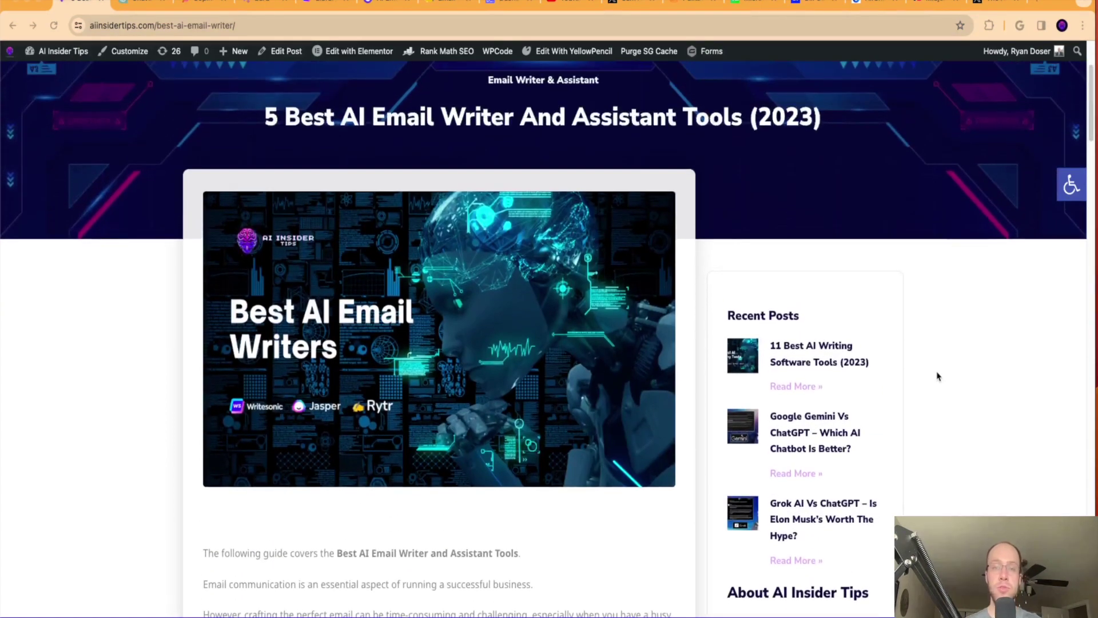
# - Switch to the ChatGPT chat and confirm GPT-3.5 stays the selected model
pyautogui.click(137, 3)
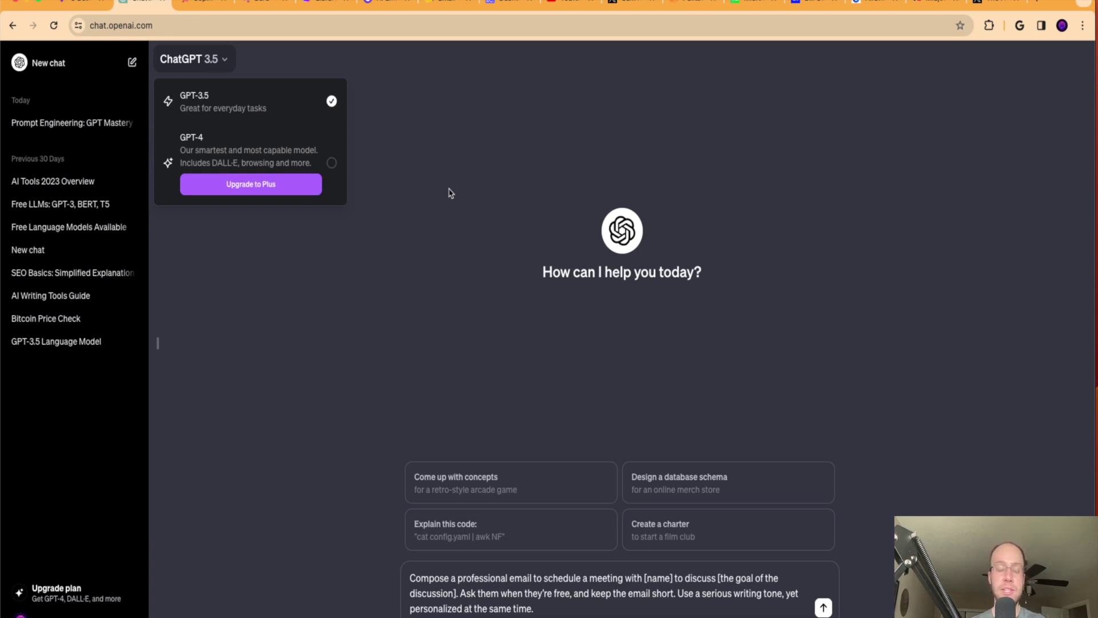
pyautogui.click(452, 165)
pyautogui.click(222, 60)
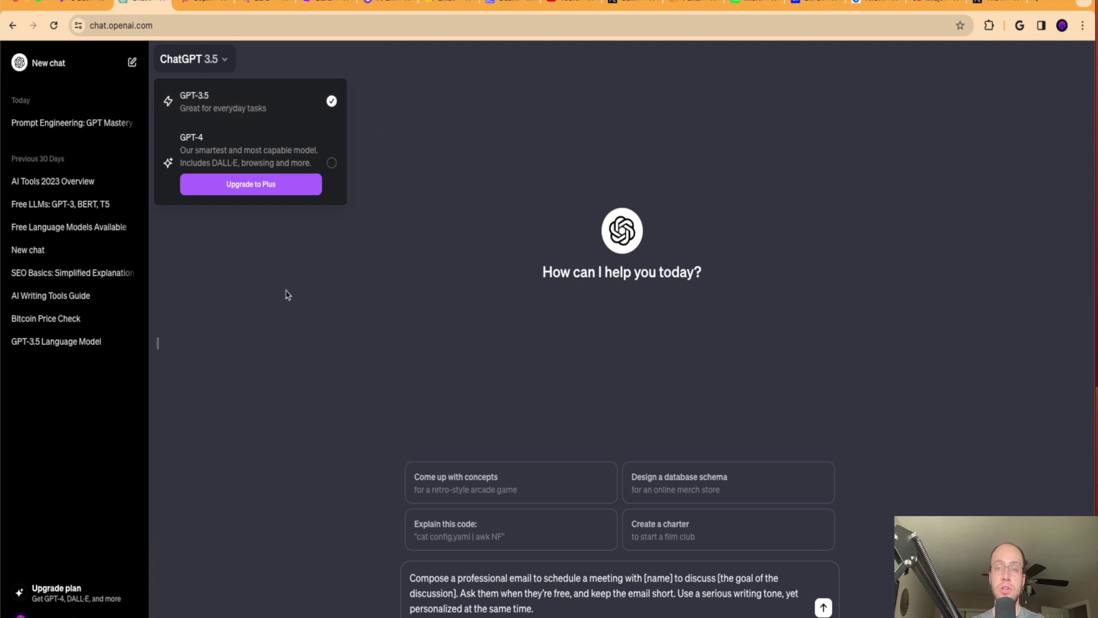
pyautogui.click(519, 224)
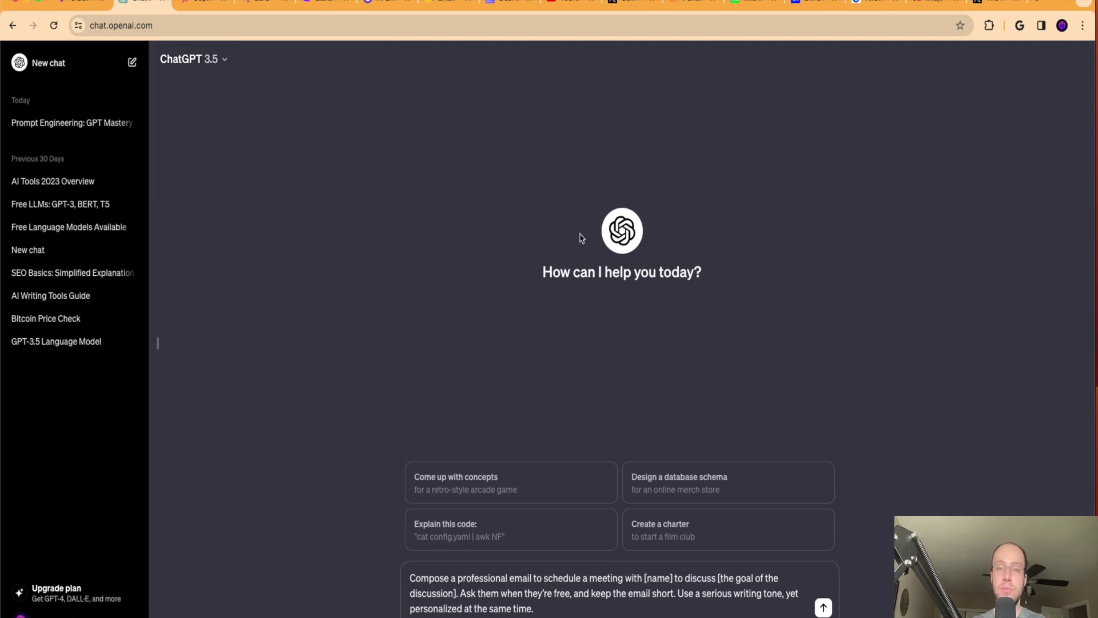
# - In Copilot, point out 'AI Insider Tips' and the ask-when-free request in the sent prompt
pyautogui.click(203, 3)
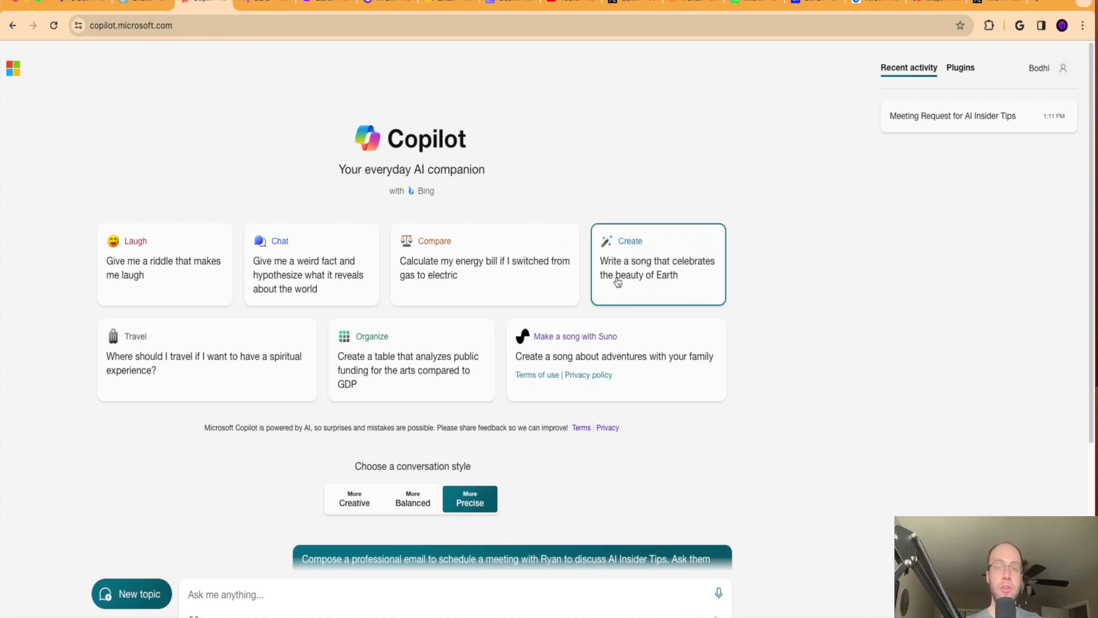
pyautogui.scroll(-3, 850, 273)
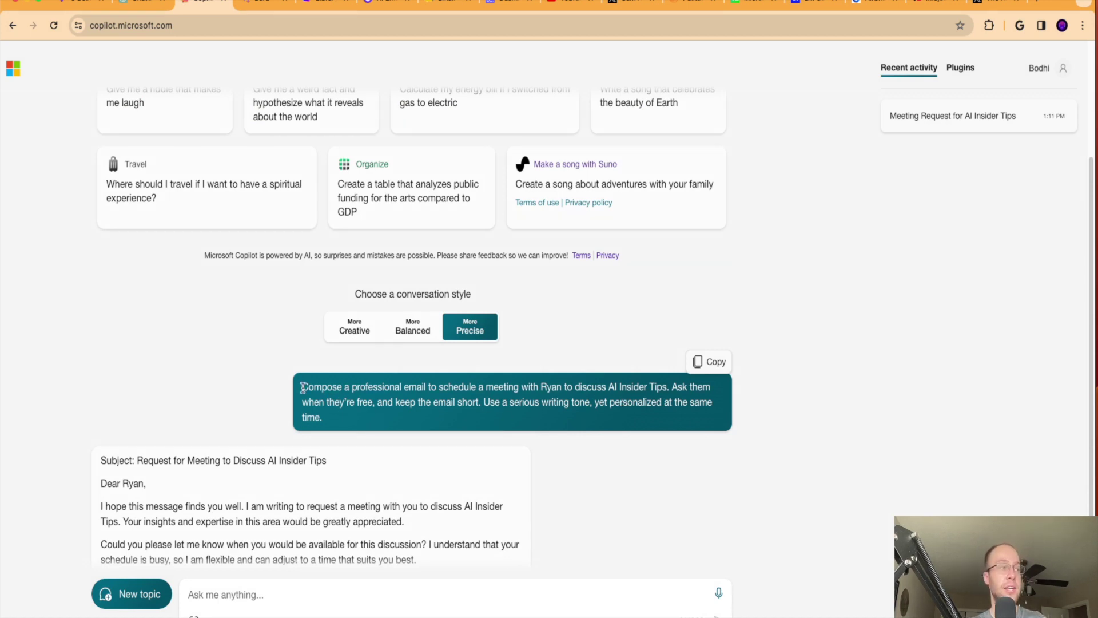
pyautogui.moveTo(303, 389); pyautogui.dragTo(666, 386)
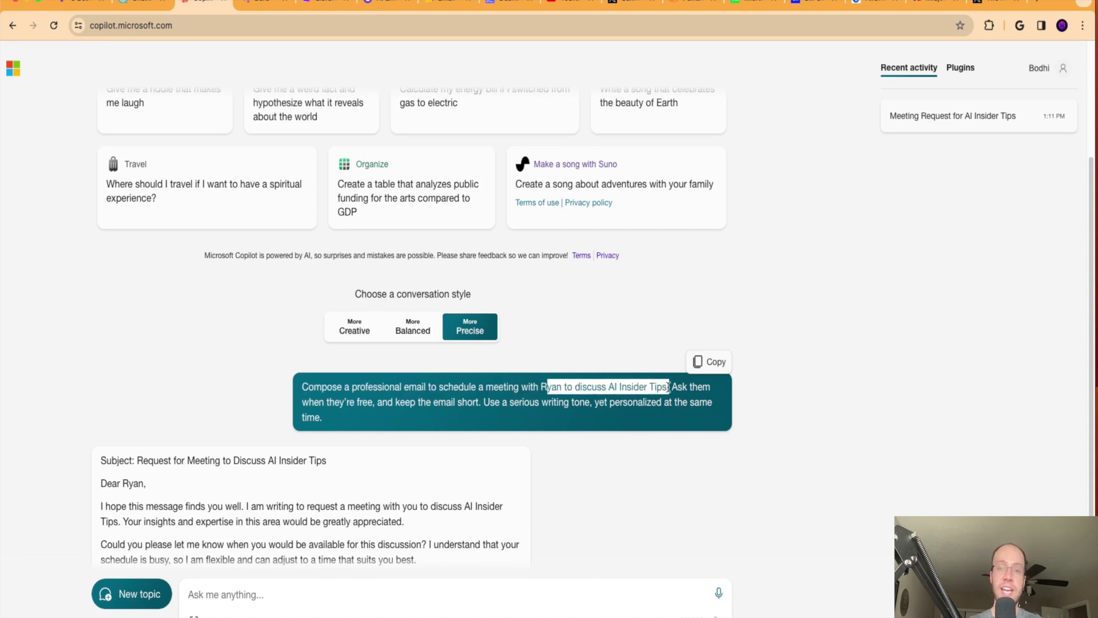
pyautogui.click(666, 387)
pyautogui.moveTo(539, 389); pyautogui.dragTo(668, 396)
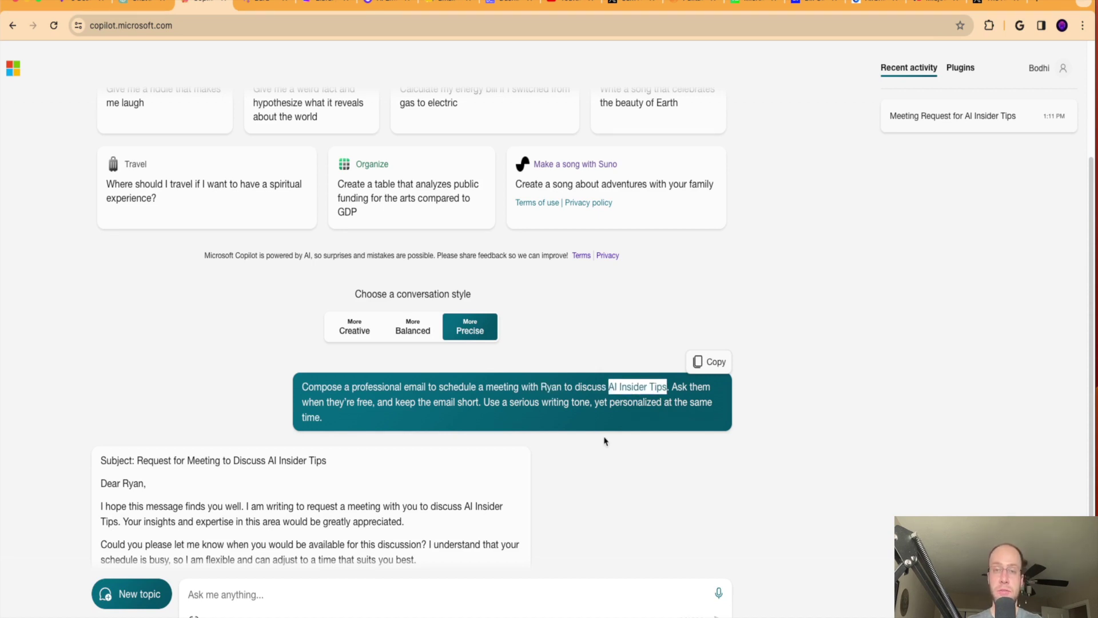
pyautogui.moveTo(672, 387); pyautogui.dragTo(631, 417)
pyautogui.click(631, 416)
pyautogui.scroll(-3, 603, 414)
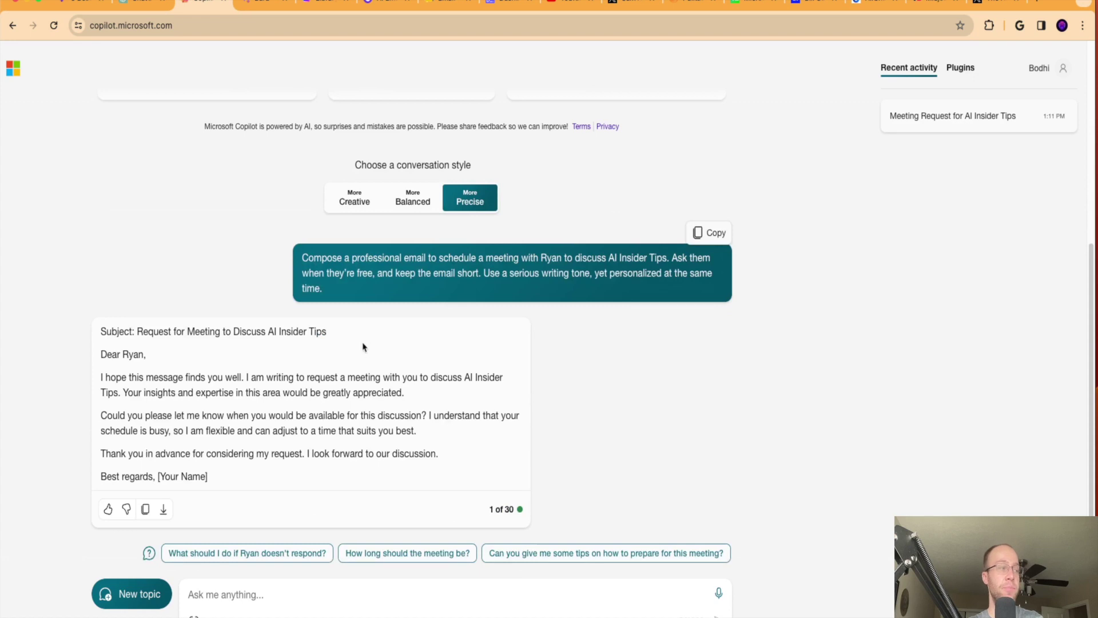
pyautogui.moveTo(143, 332); pyautogui.dragTo(324, 341)
pyautogui.click(210, 392)
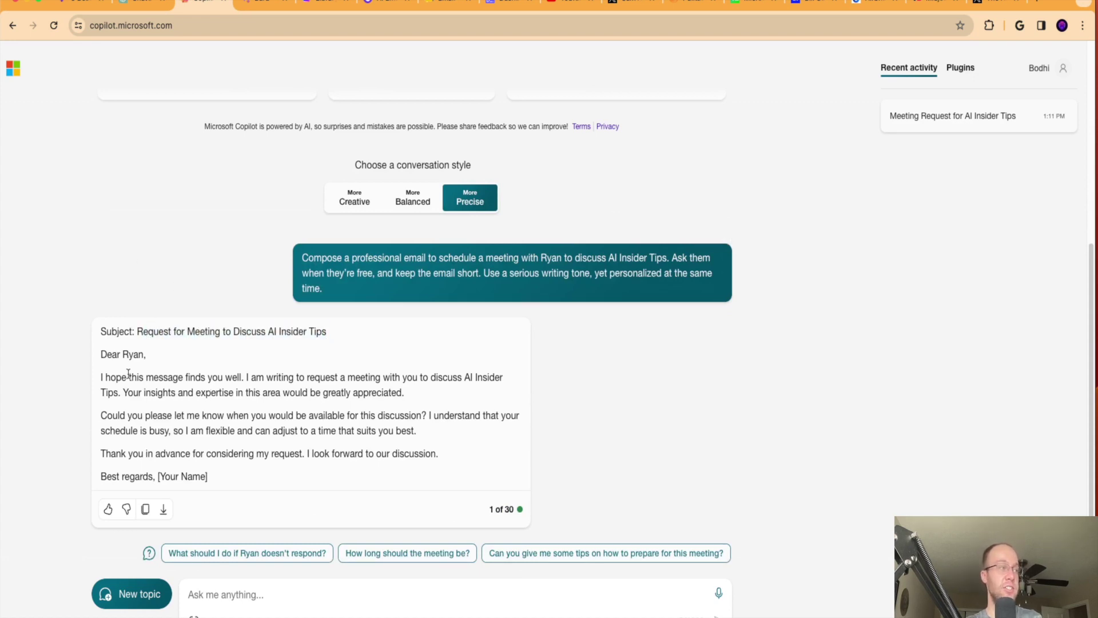
pyautogui.moveTo(105, 377); pyautogui.dragTo(414, 386)
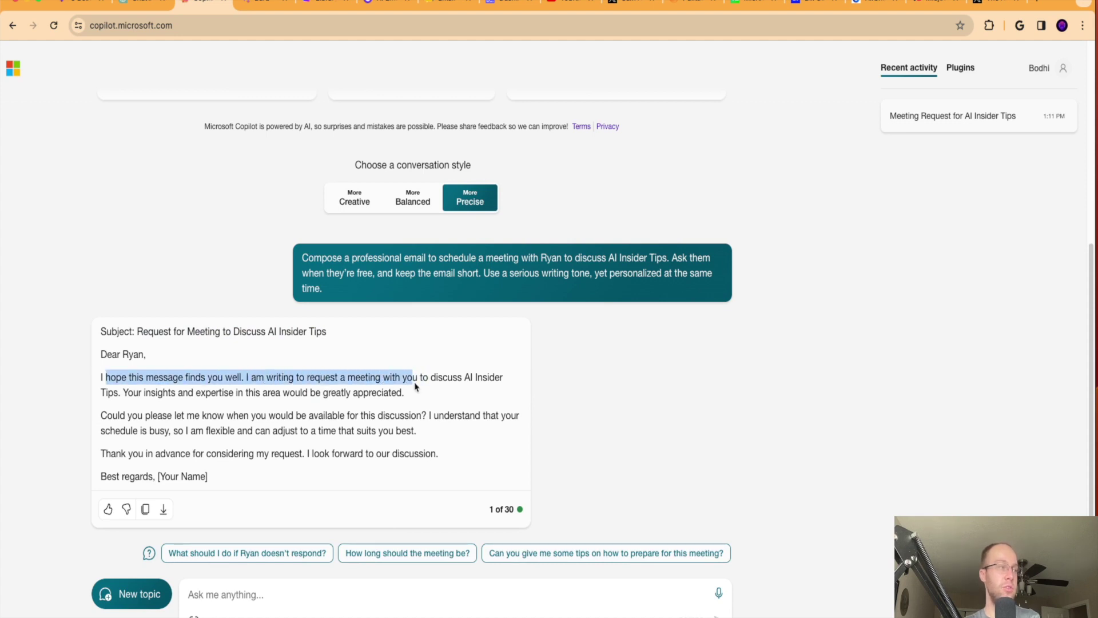
pyautogui.click(415, 389)
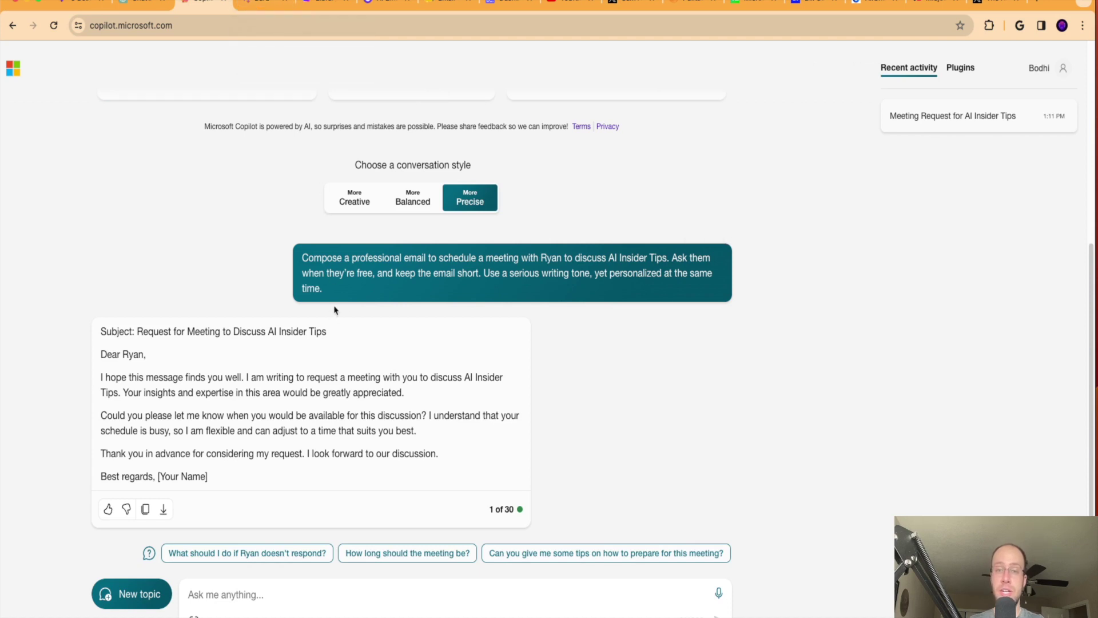
pyautogui.click(253, 8)
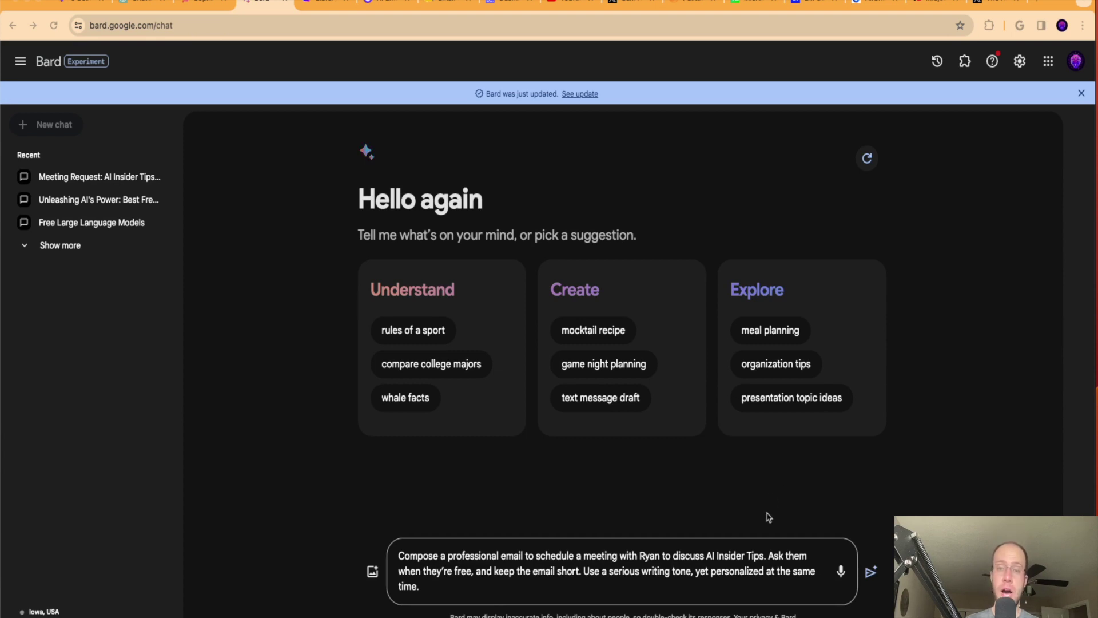
# - Send the meeting-email prompt to Bard and point out its subject line and 'productive week' phrase
pyautogui.click(454, 585)
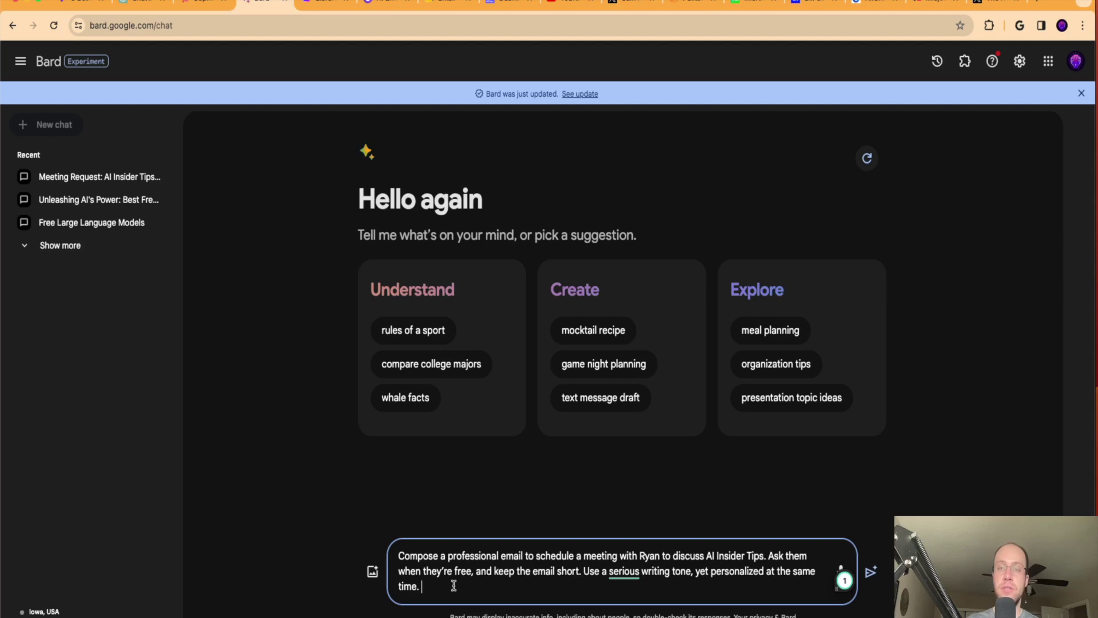
pyautogui.press('Return')
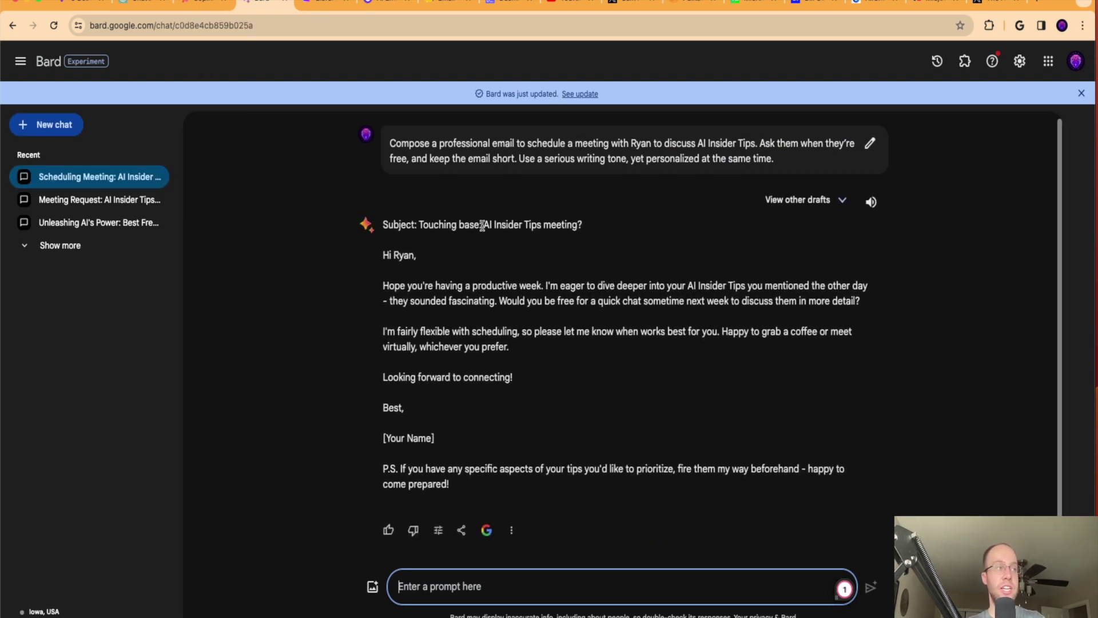
pyautogui.moveTo(482, 224); pyautogui.dragTo(588, 229)
pyautogui.click(588, 228)
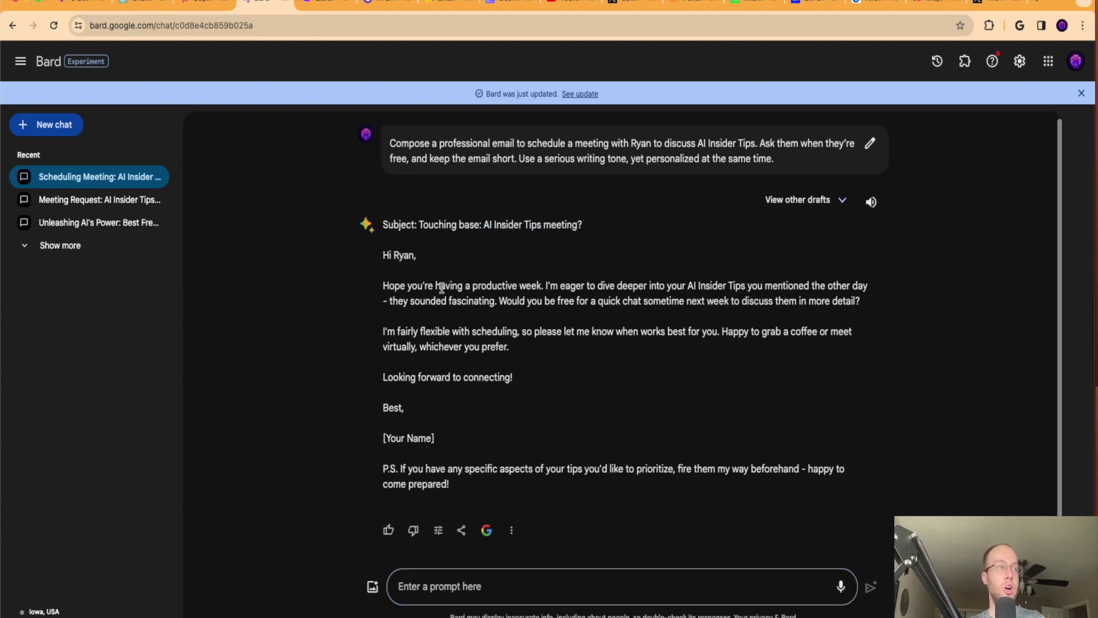
pyautogui.moveTo(444, 289); pyautogui.dragTo(686, 287)
pyautogui.click(557, 289)
pyautogui.click(687, 287)
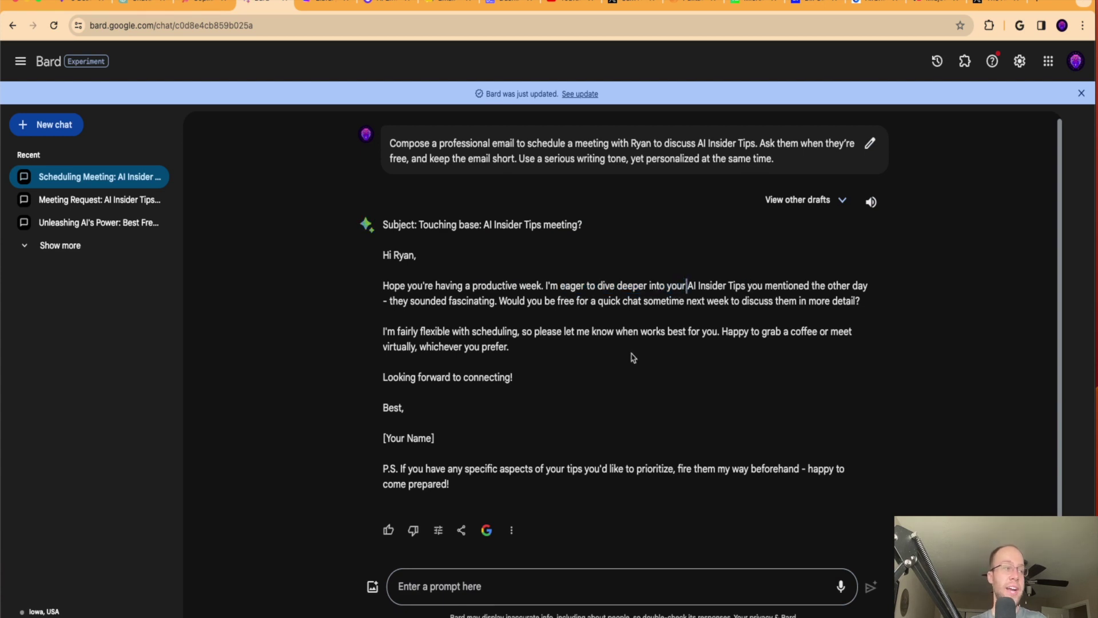
# - Scroll up to point out the sent prompt text, then move to the Writesonic library
pyautogui.scroll(1, 632, 355)
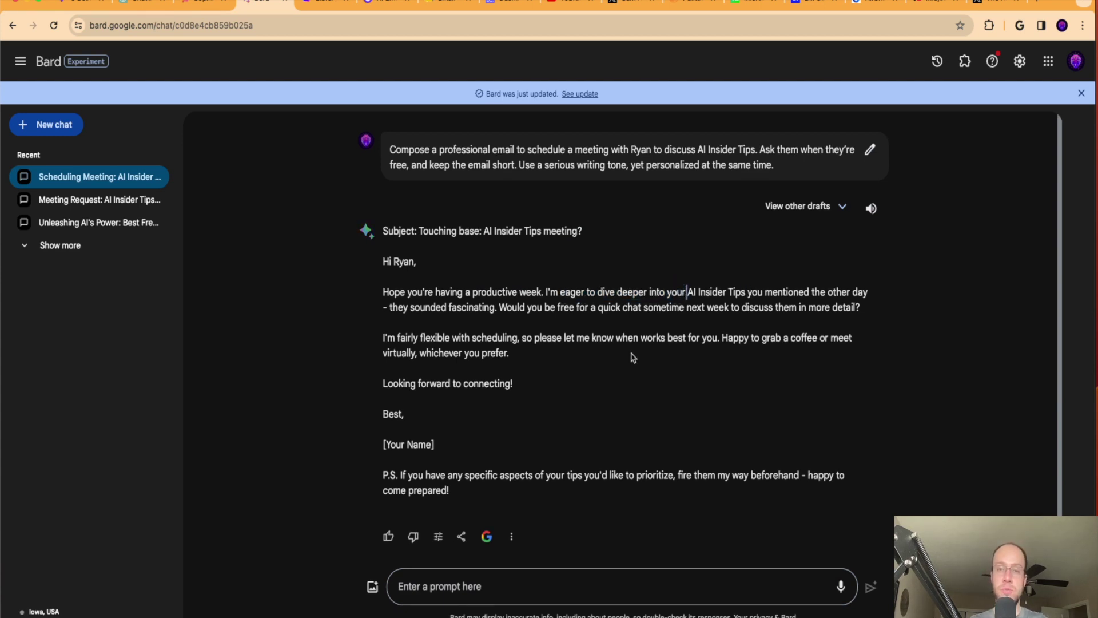
pyautogui.moveTo(786, 171); pyautogui.dragTo(392, 148)
pyautogui.press('super+c')
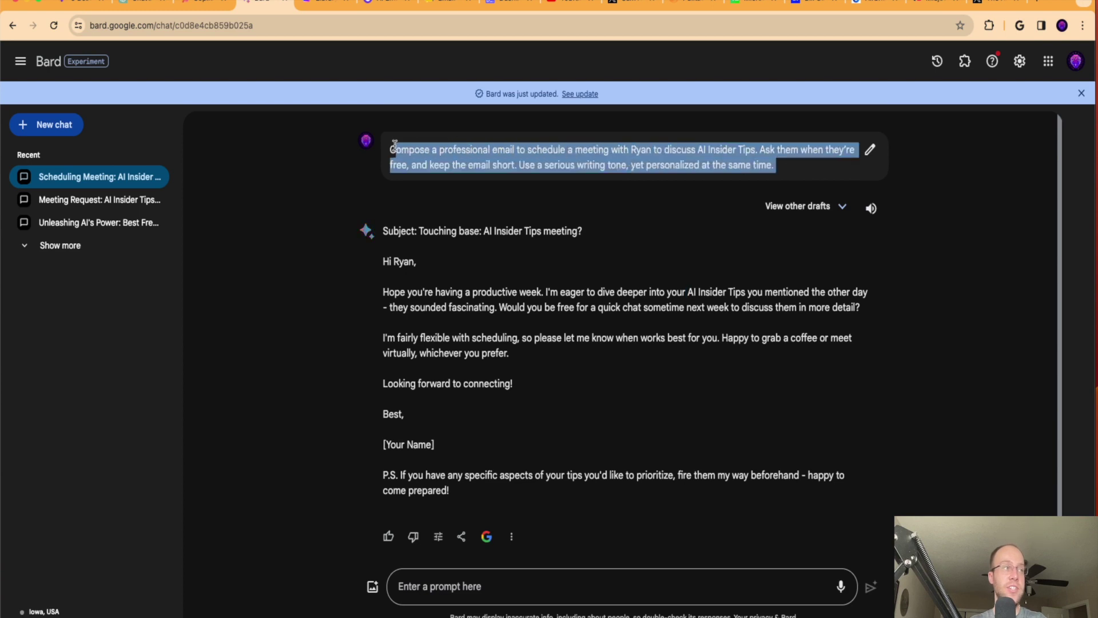
pyautogui.click(454, 166)
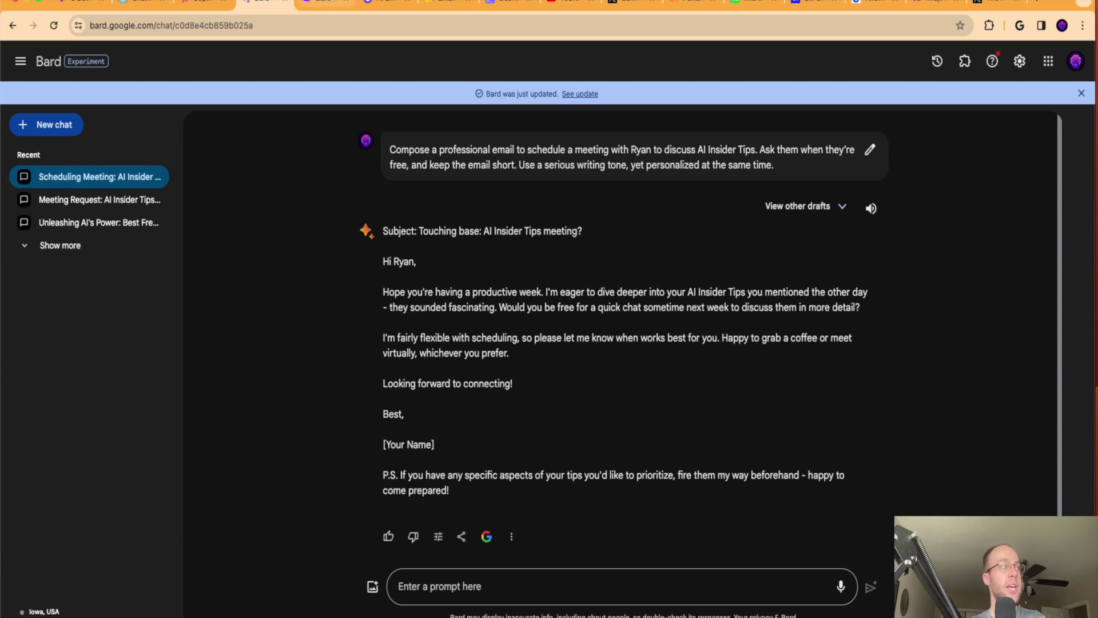
pyautogui.click(323, 3)
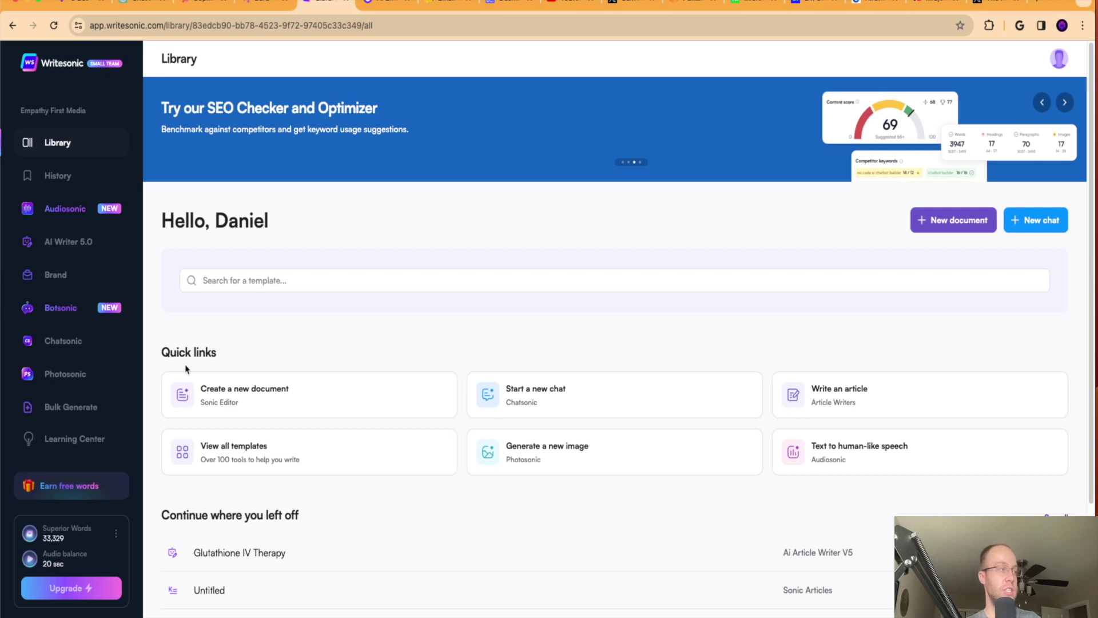
# - Search the Writesonic templates for 'email' and open Email Subject Lines
pyautogui.click(282, 278)
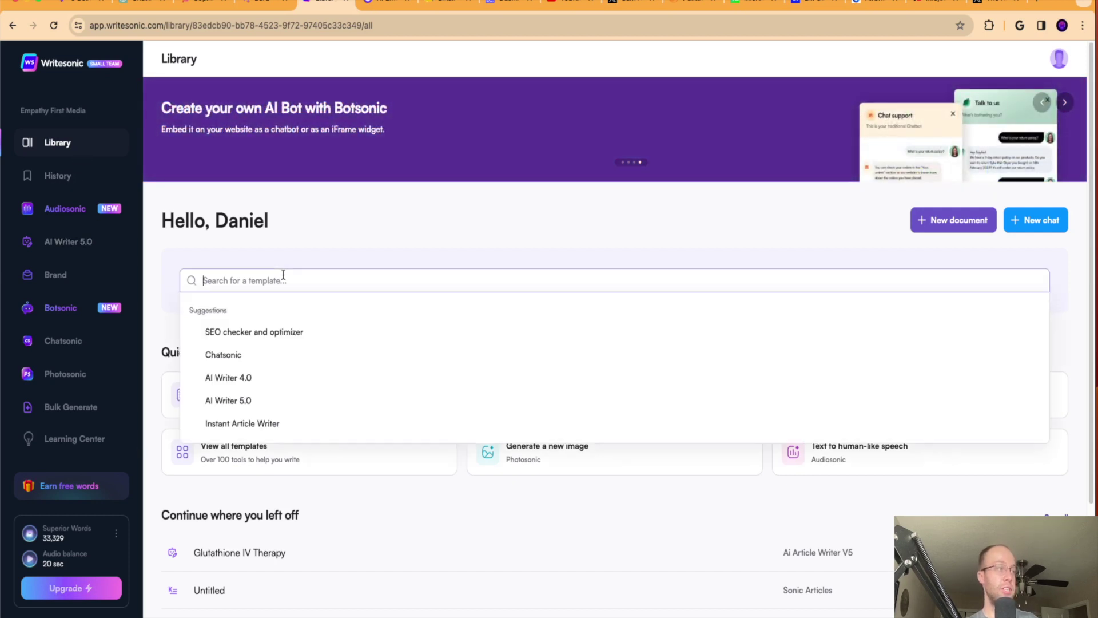
pyautogui.write('email')
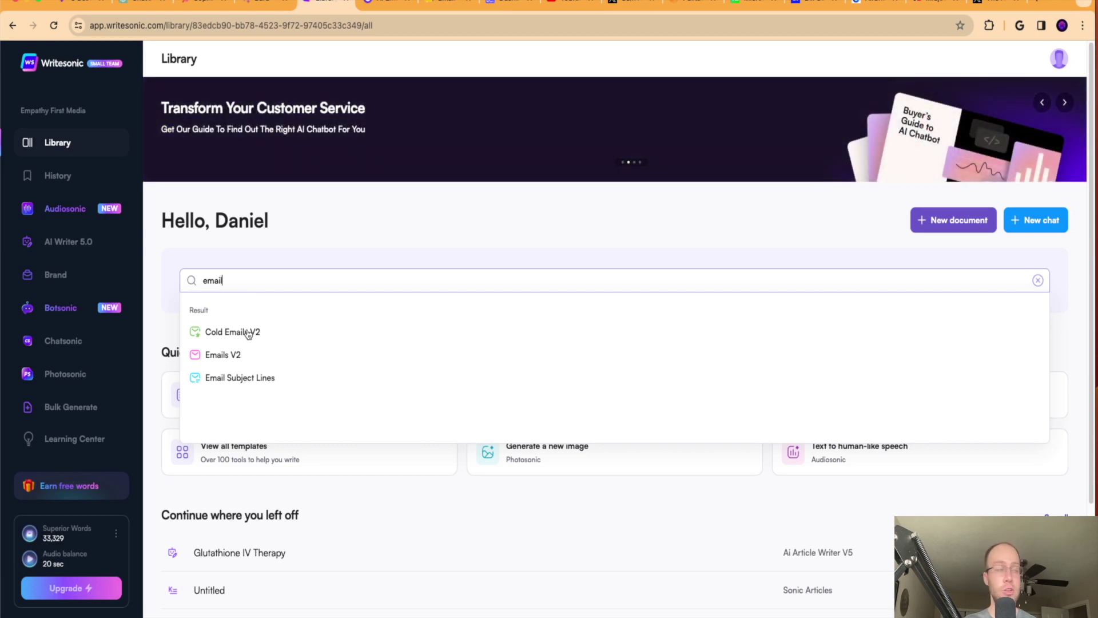
pyautogui.click(245, 378)
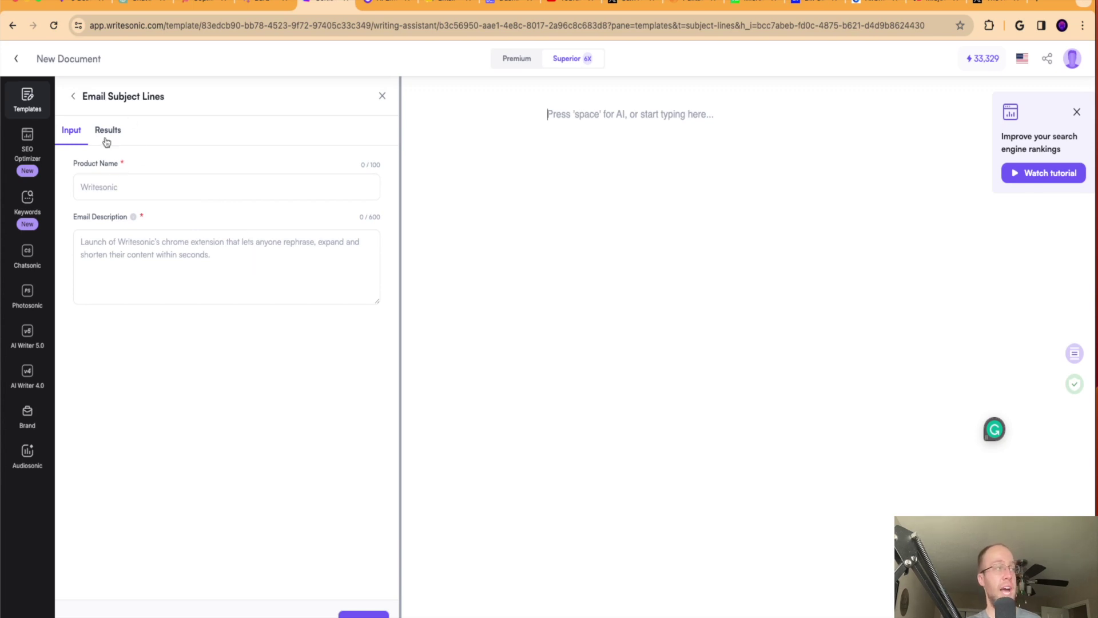
# - Enter AI Insider Tips as product name, paste the meeting prompt as description, and generate subject lines
pyautogui.click(153, 190)
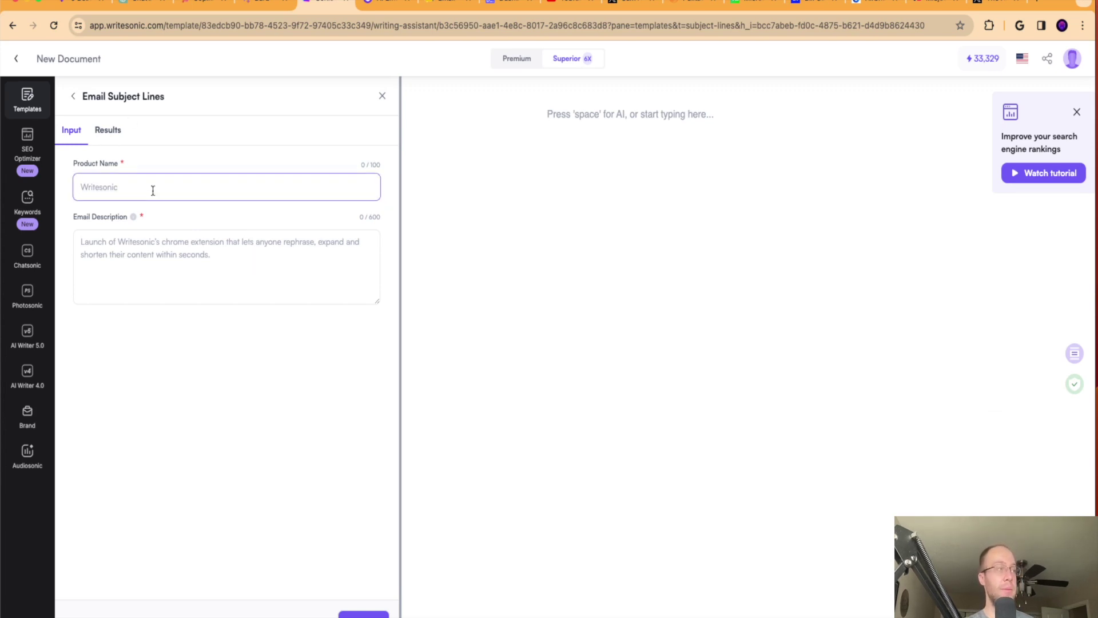
pyautogui.write('A  Insider Tips')
pyautogui.click(197, 269)
pyautogui.press('super+v')
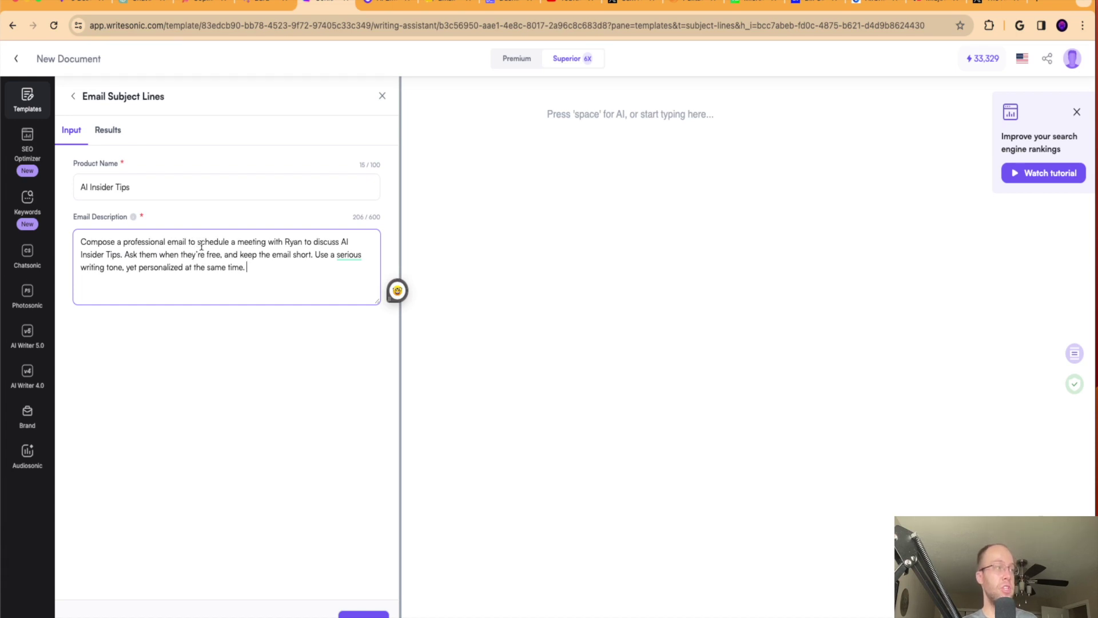
pyautogui.click(364, 615)
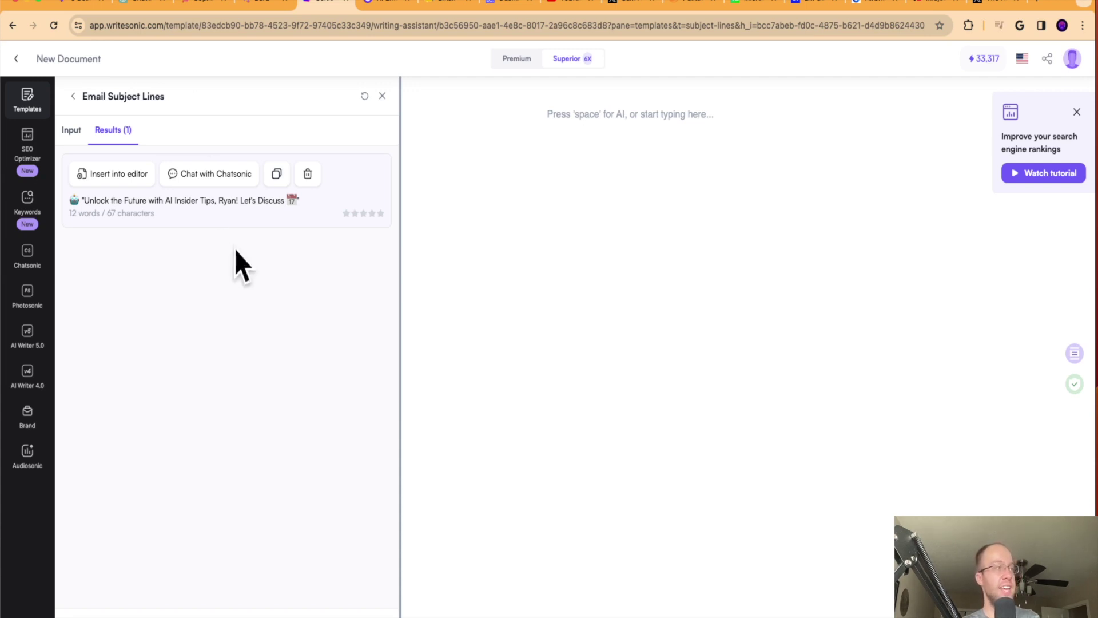
# - Browse the full Writesonic templates list, then move to the Copy.ai email page
pyautogui.click(69, 96)
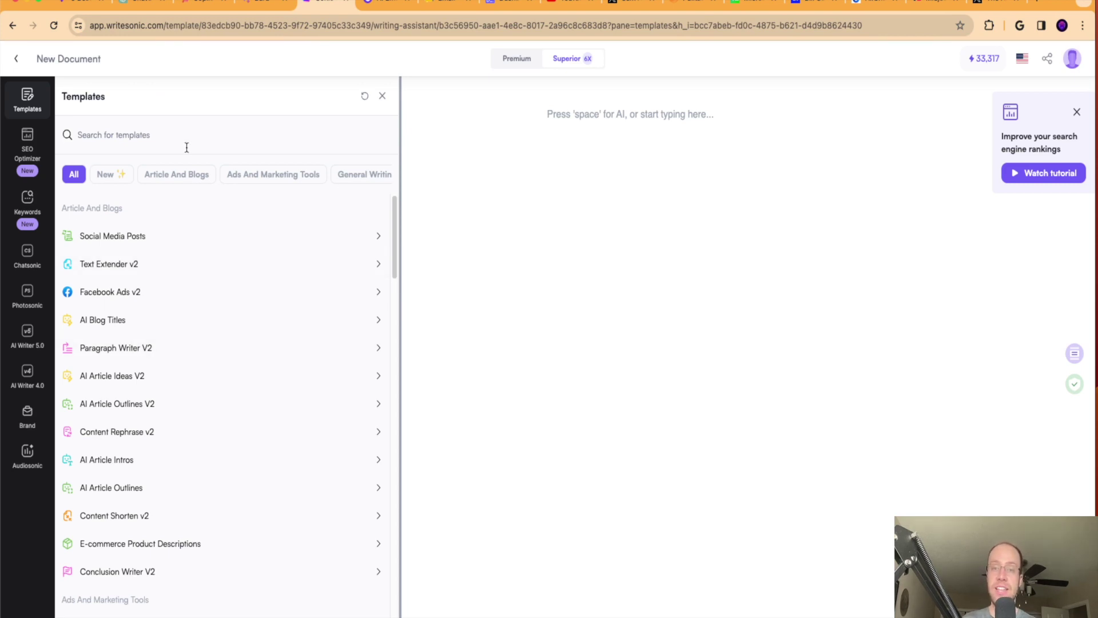
pyautogui.scroll(-10, 226, 345)
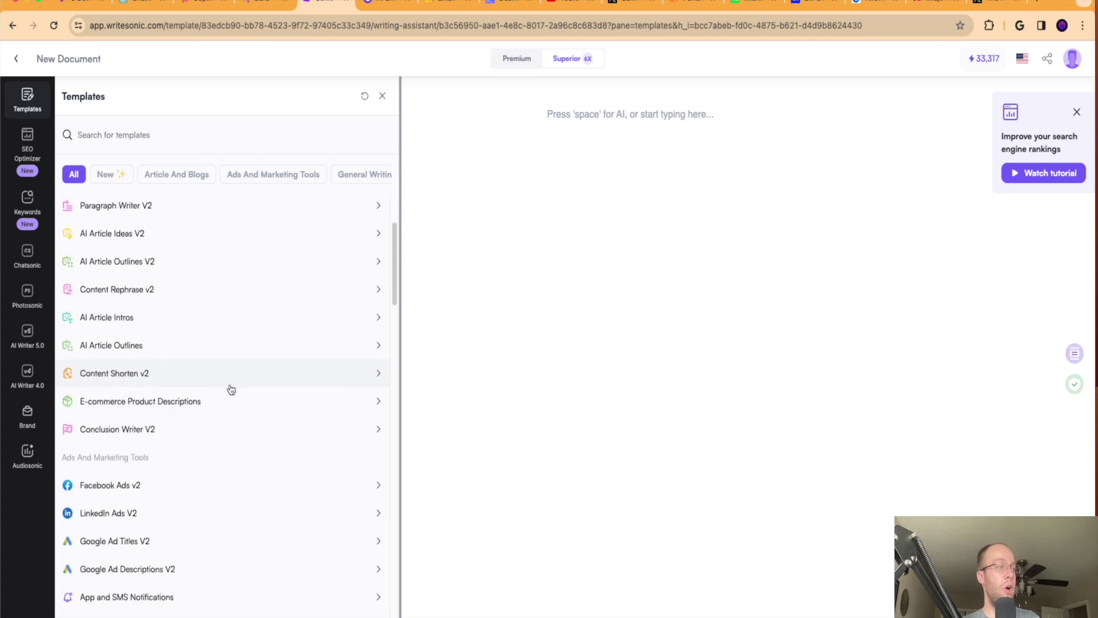
pyautogui.scroll(-15, 226, 345)
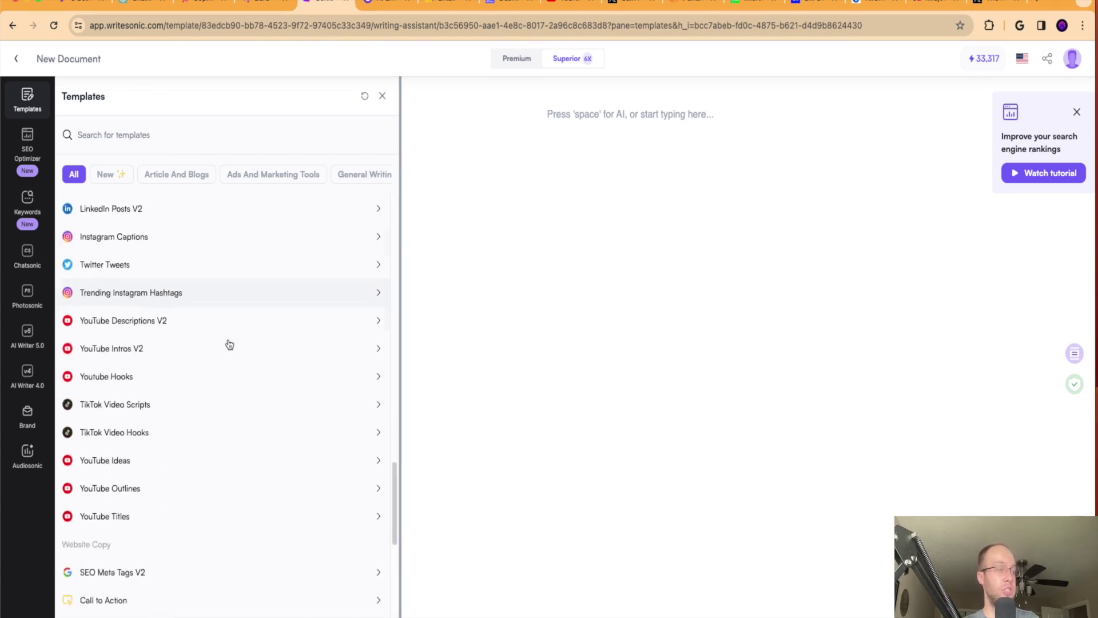
pyautogui.scroll(5, 229, 344)
pyautogui.scroll(15, 230, 344)
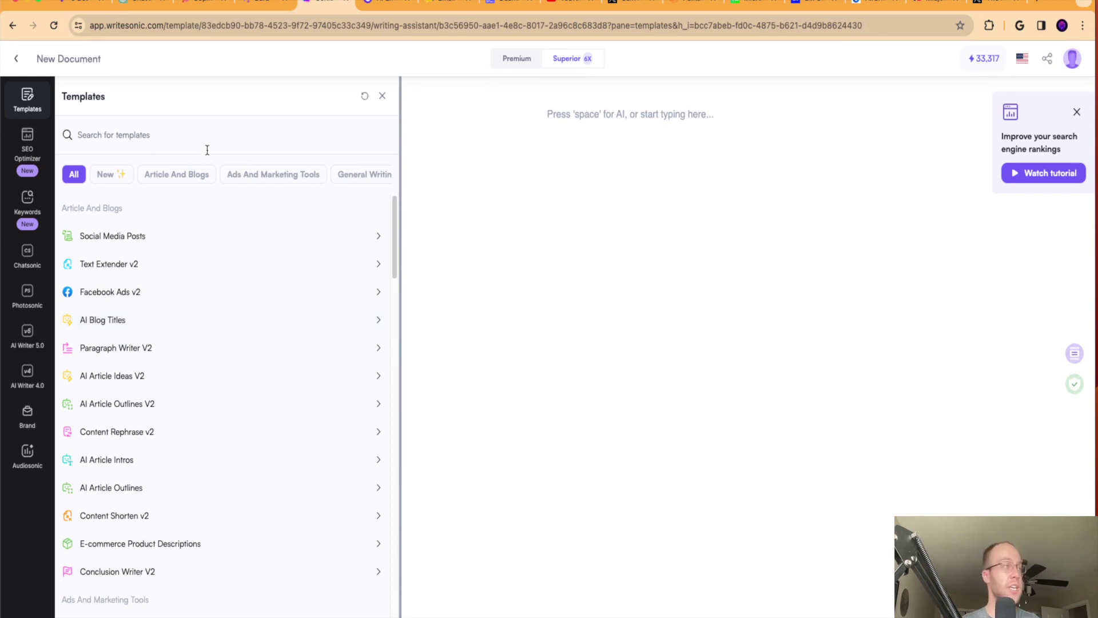
pyautogui.click(368, 5)
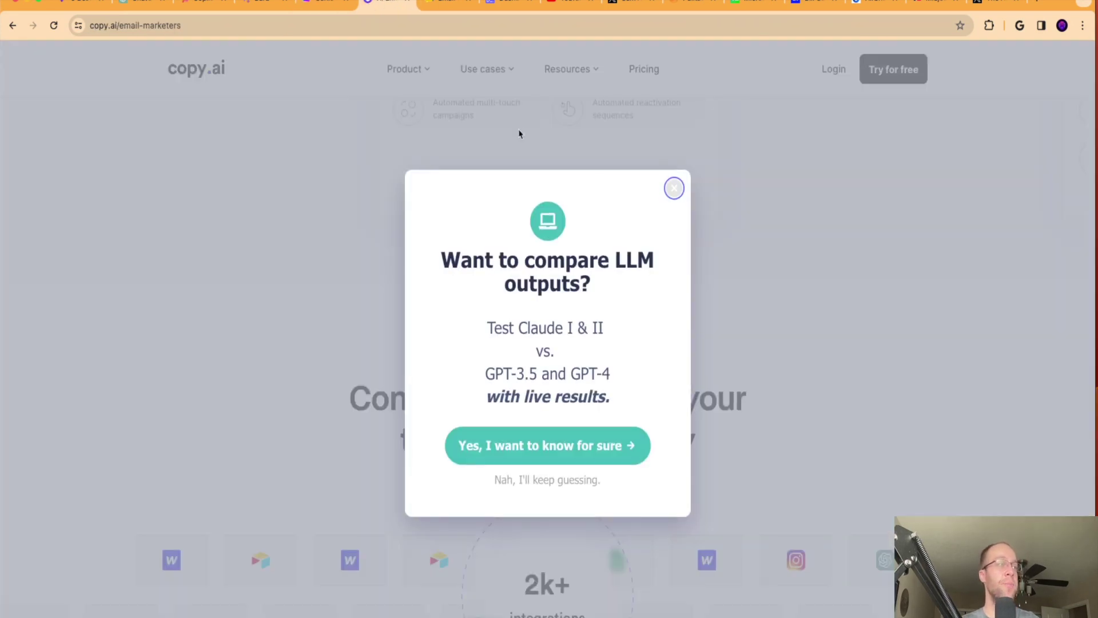
# - Close the compare-LLM-outputs popup and scroll the email-marketers page down to the footer and back
pyautogui.click(675, 188)
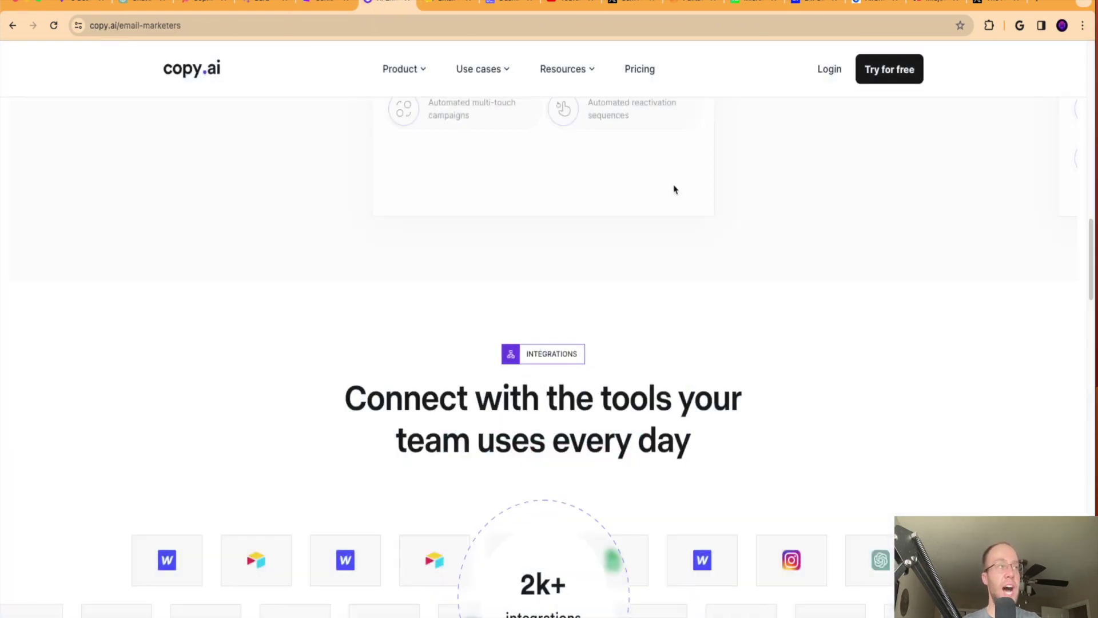
pyautogui.scroll(-5, 812, 225)
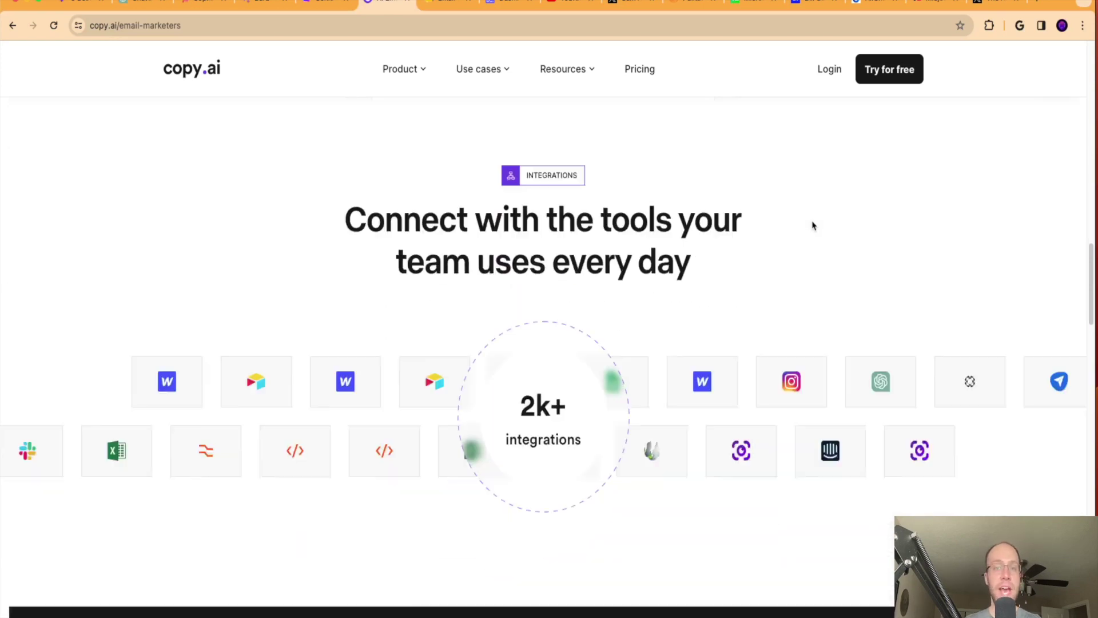
pyautogui.scroll(10, 812, 225)
pyautogui.scroll(3, 813, 225)
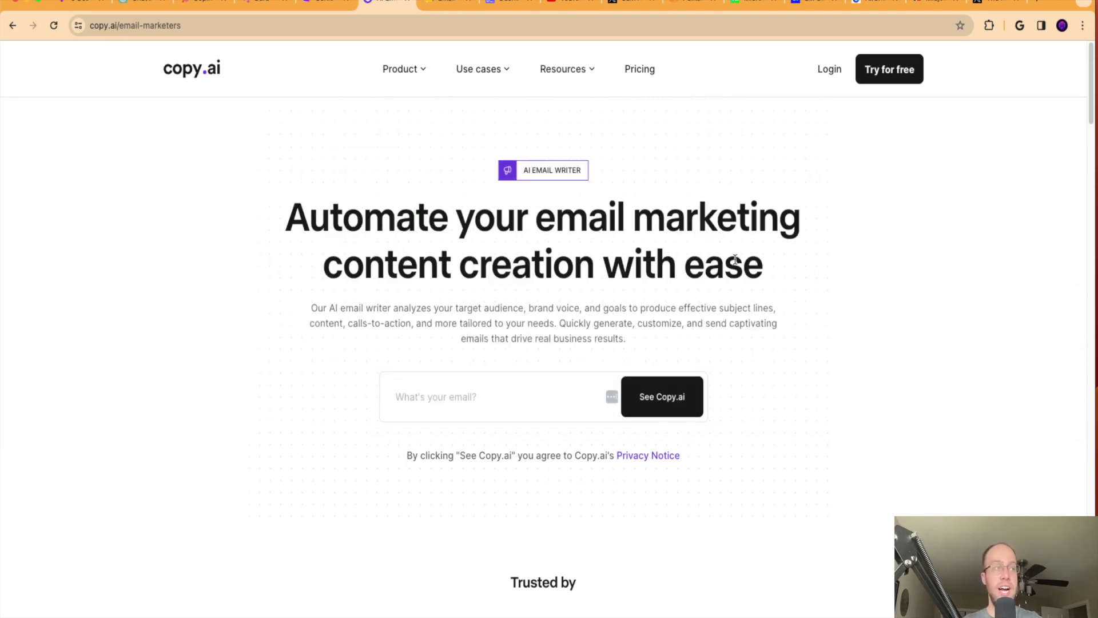
pyautogui.scroll(-4, 577, 346)
pyautogui.scroll(-1, 577, 346)
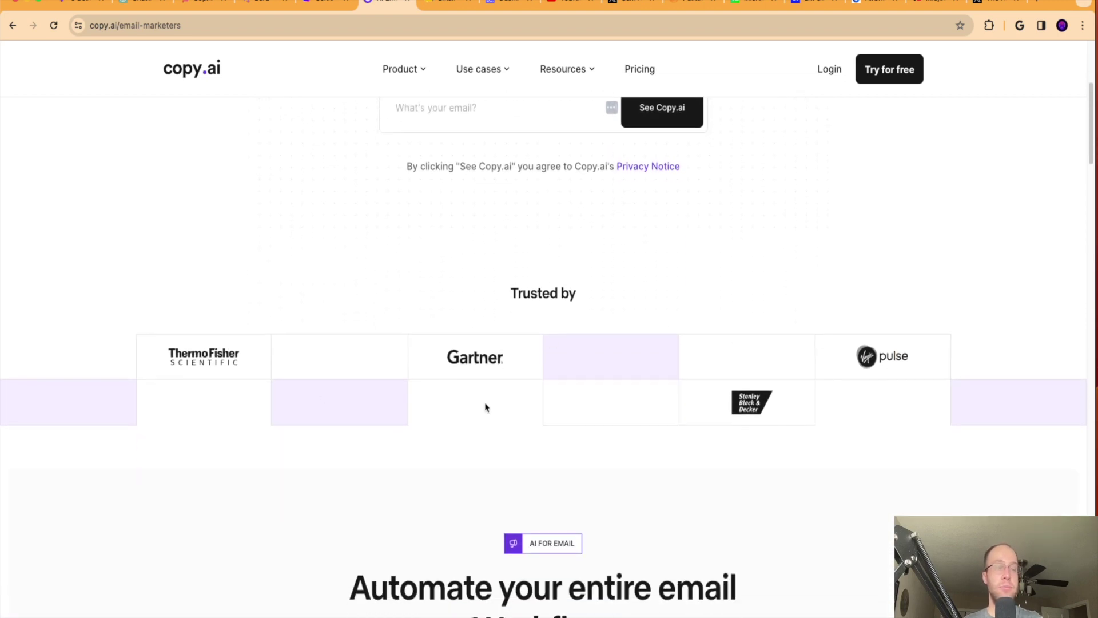
pyautogui.scroll(-8, 942, 380)
pyautogui.scroll(-8, 942, 379)
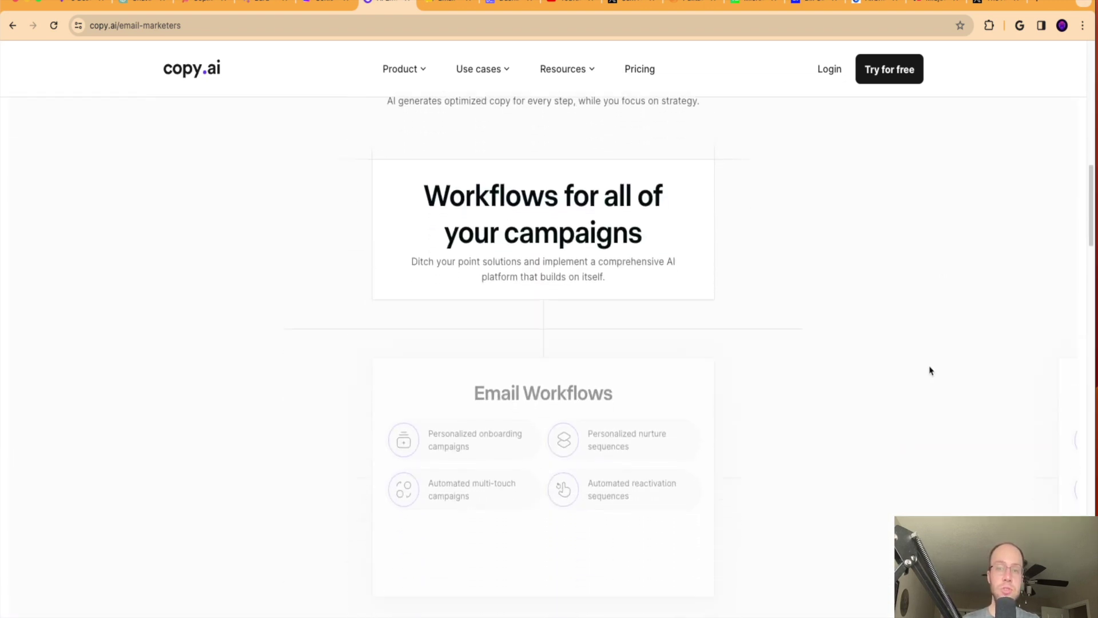
pyautogui.scroll(-9, 949, 365)
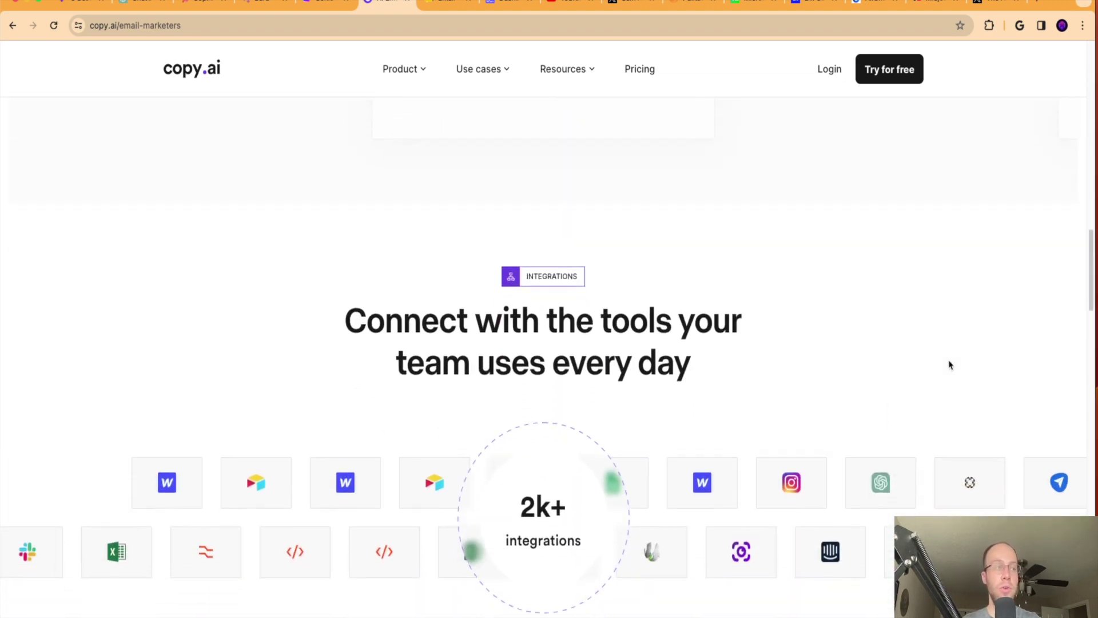
pyautogui.scroll(-9, 949, 364)
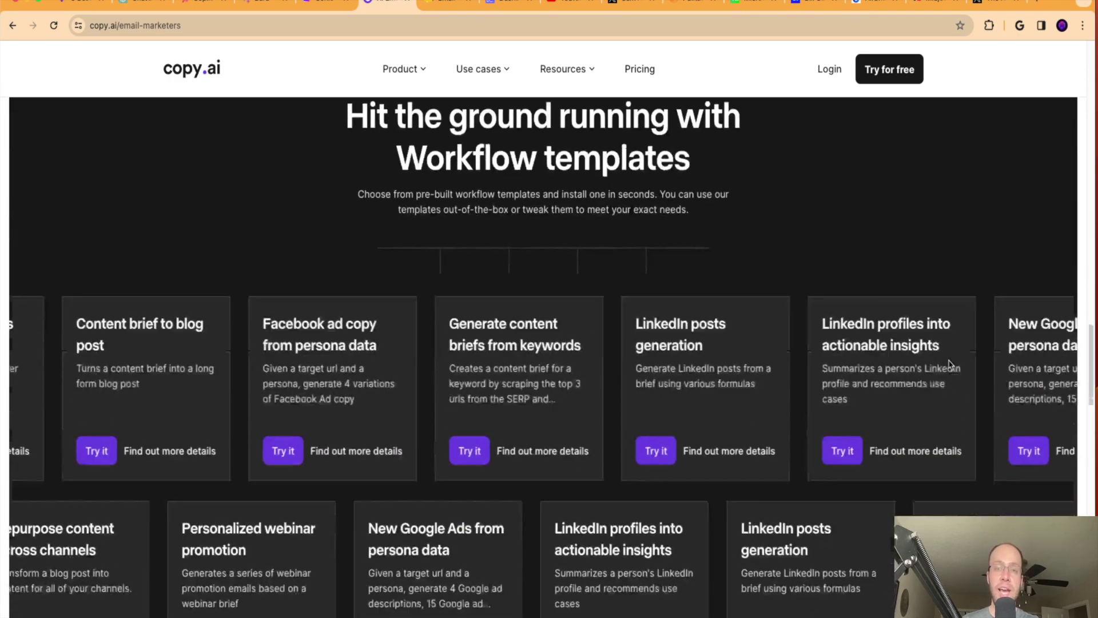
pyautogui.scroll(-10, 949, 365)
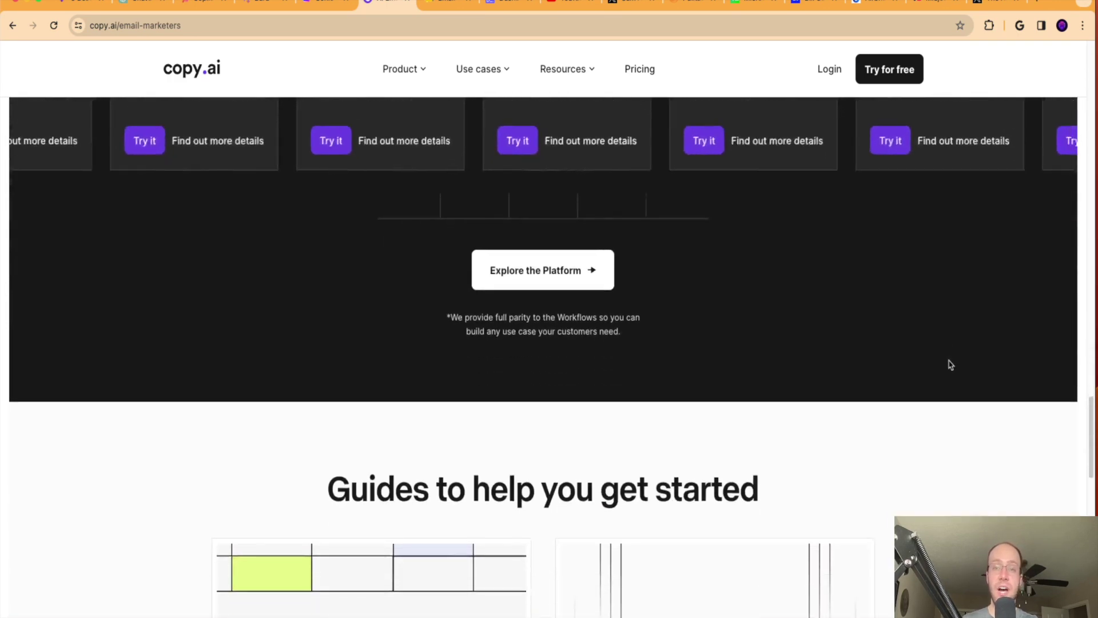
pyautogui.scroll(-10, 949, 365)
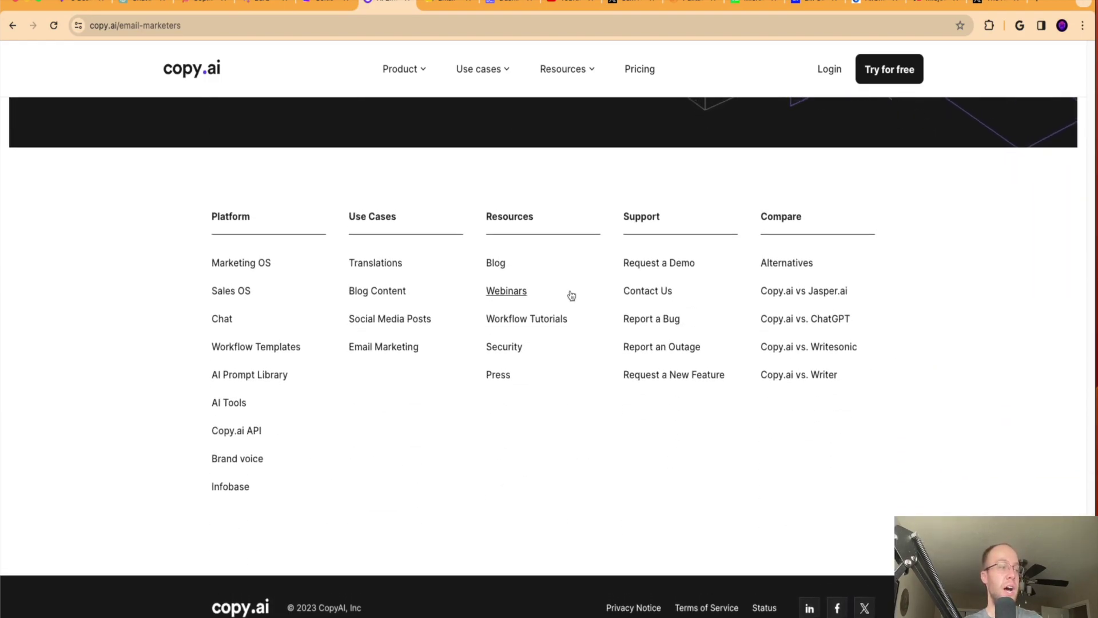
pyautogui.scroll(20, 566, 297)
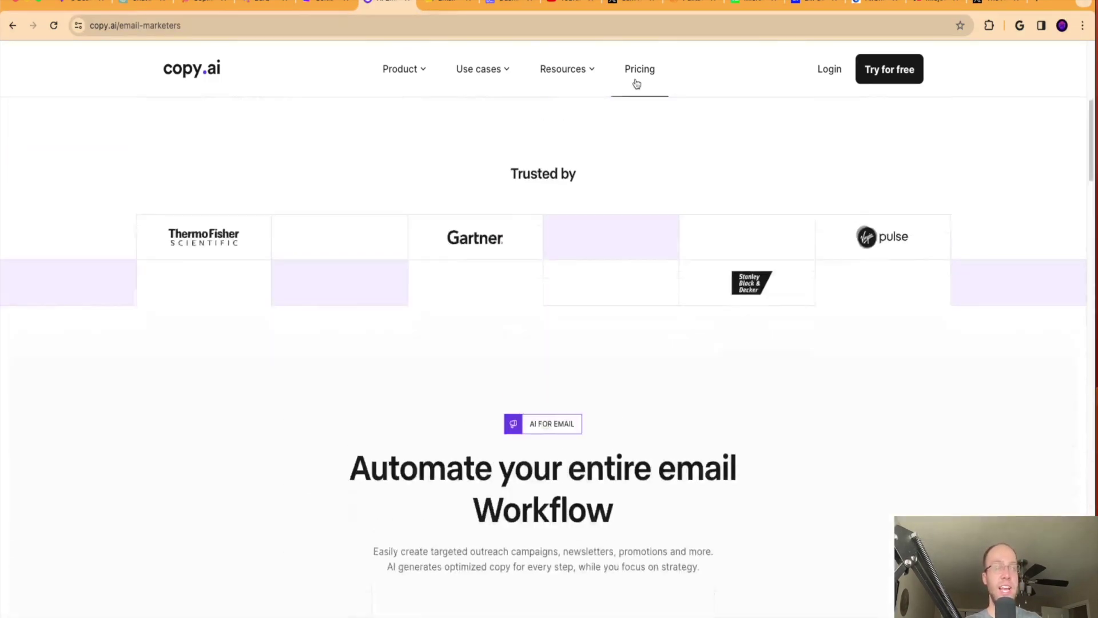
# - Show Copy.ai's pricing with Annual (Save 25%) billing: Free, Pro $36/mo, Team $186/mo
pyautogui.click(636, 73)
pyautogui.scroll(-4, 578, 294)
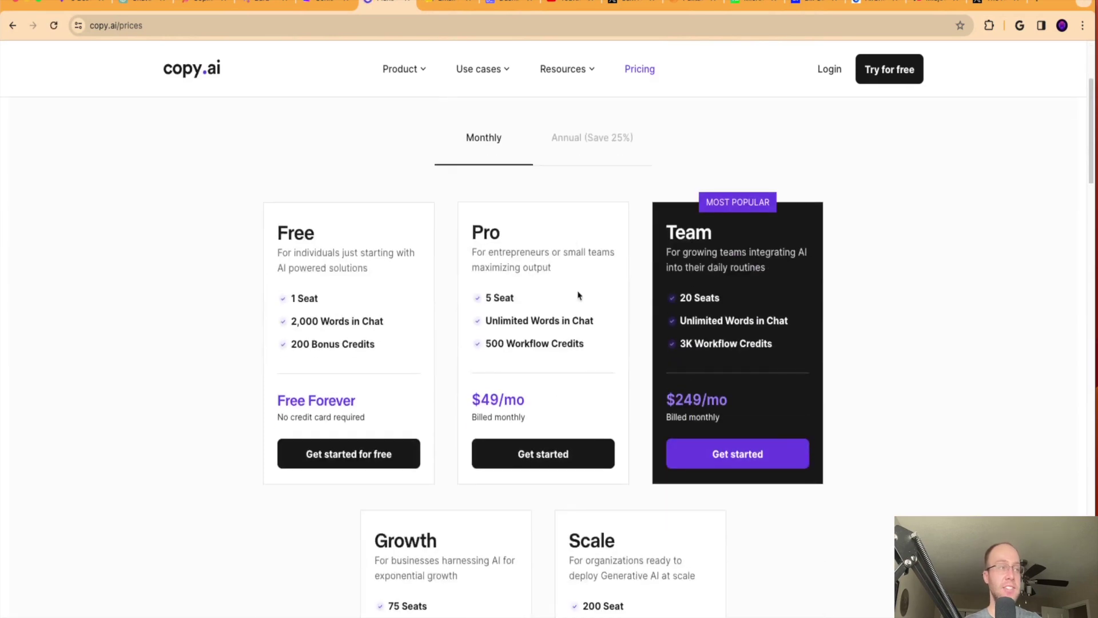
pyautogui.scroll(3, 585, 294)
pyautogui.click(600, 281)
pyautogui.scroll(-1, 549, 366)
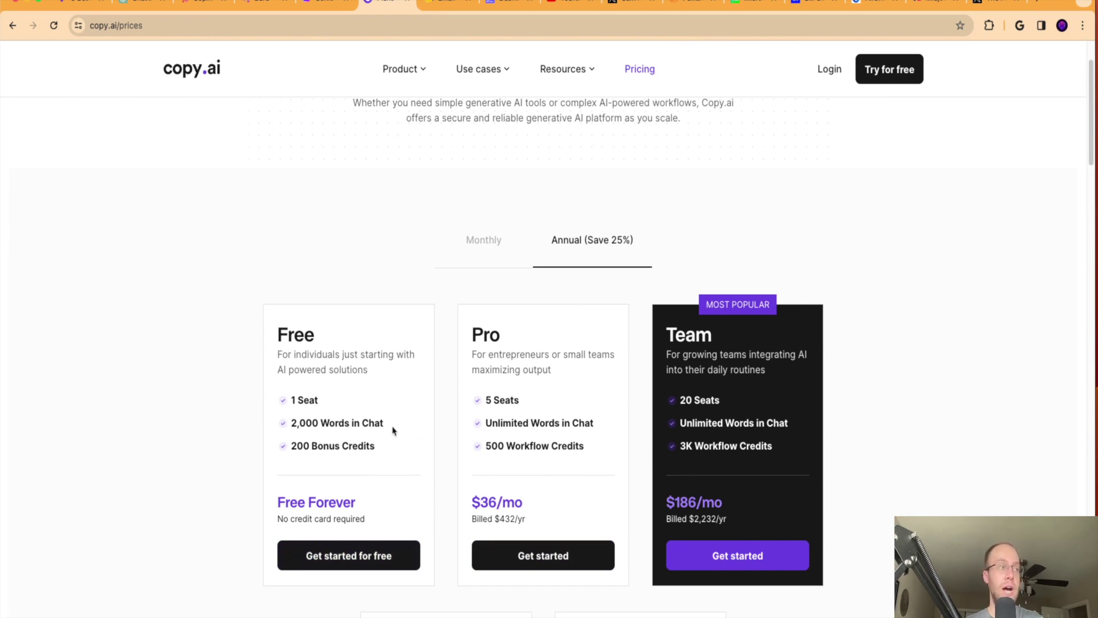
pyautogui.scroll(1, 393, 430)
pyautogui.scroll(-1, 384, 449)
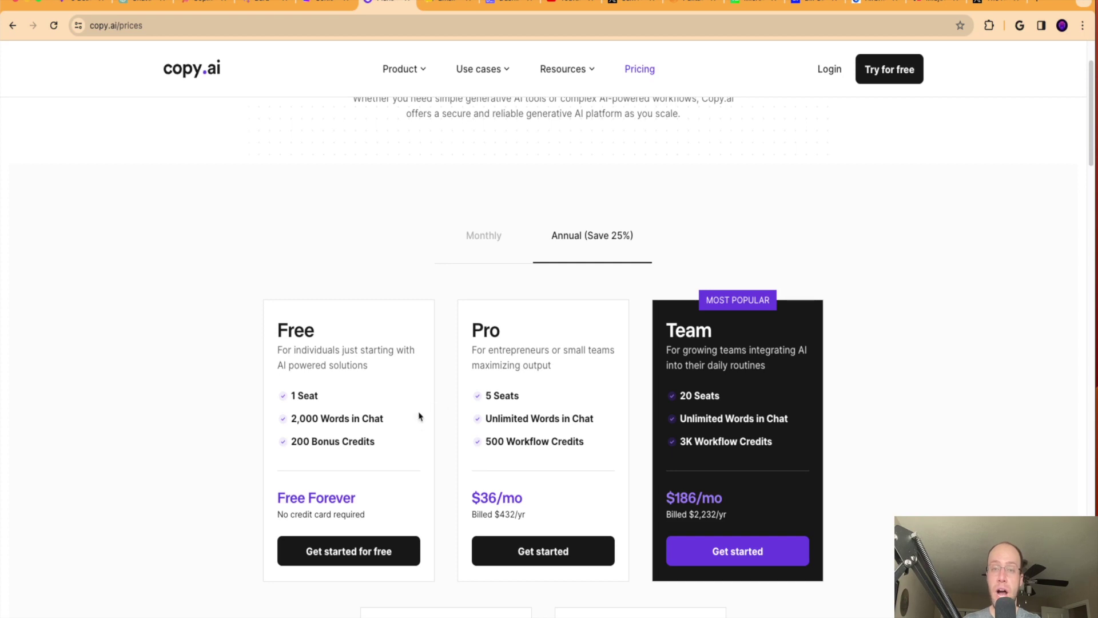
# - Go to Writesonic's pricing page and point out the Free plan's 'Only GPT 3.5' note
pyautogui.click(324, 4)
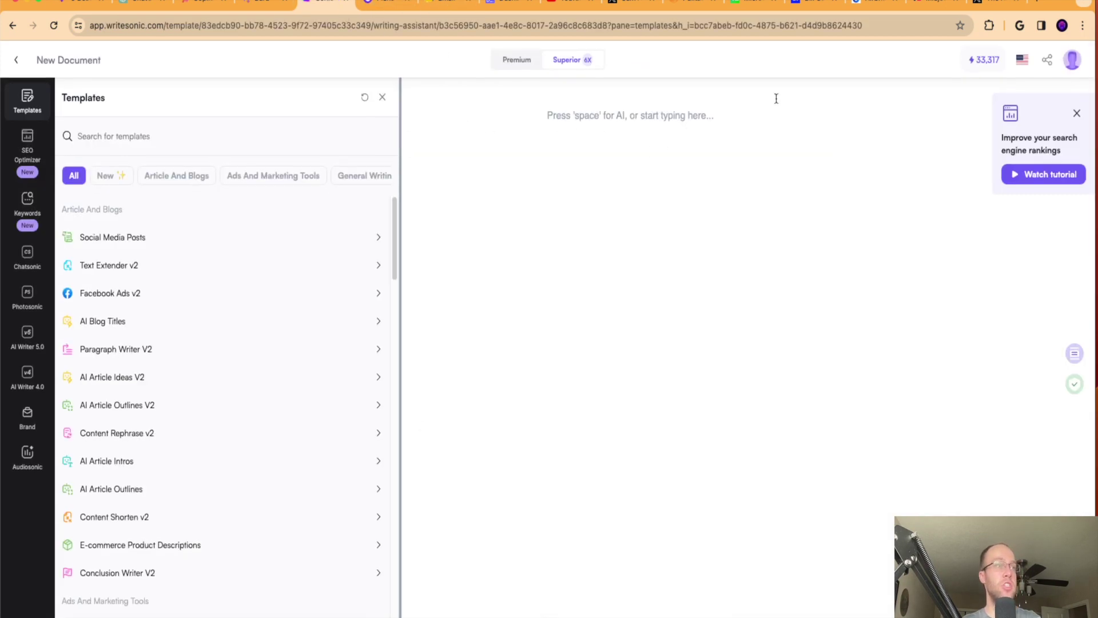
pyautogui.click(714, 30)
pyautogui.write('writ')
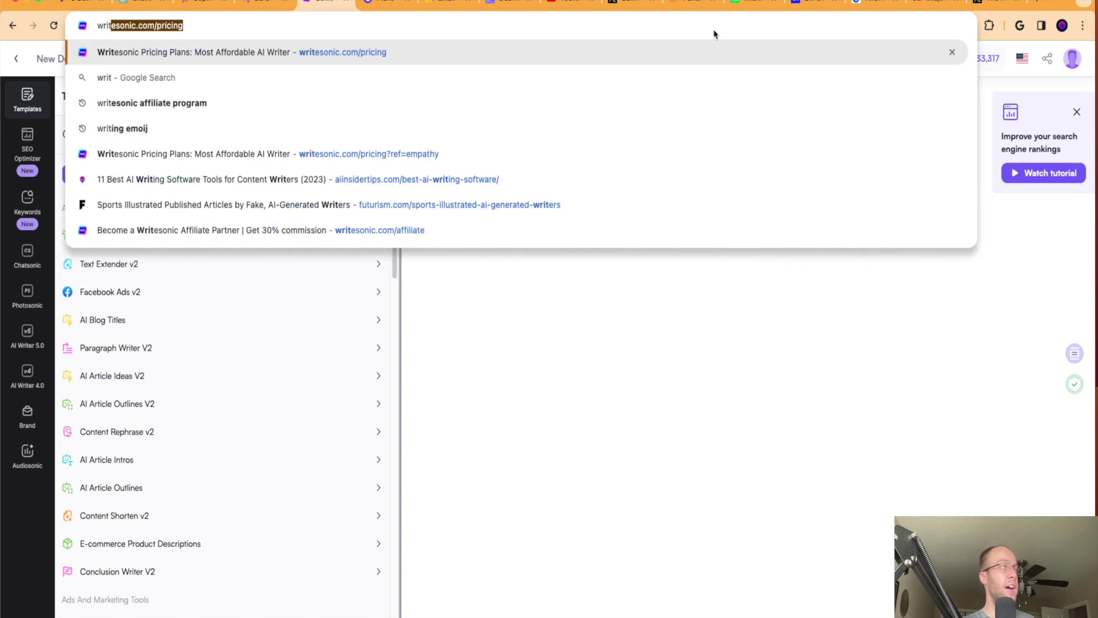
pyautogui.press('Return')
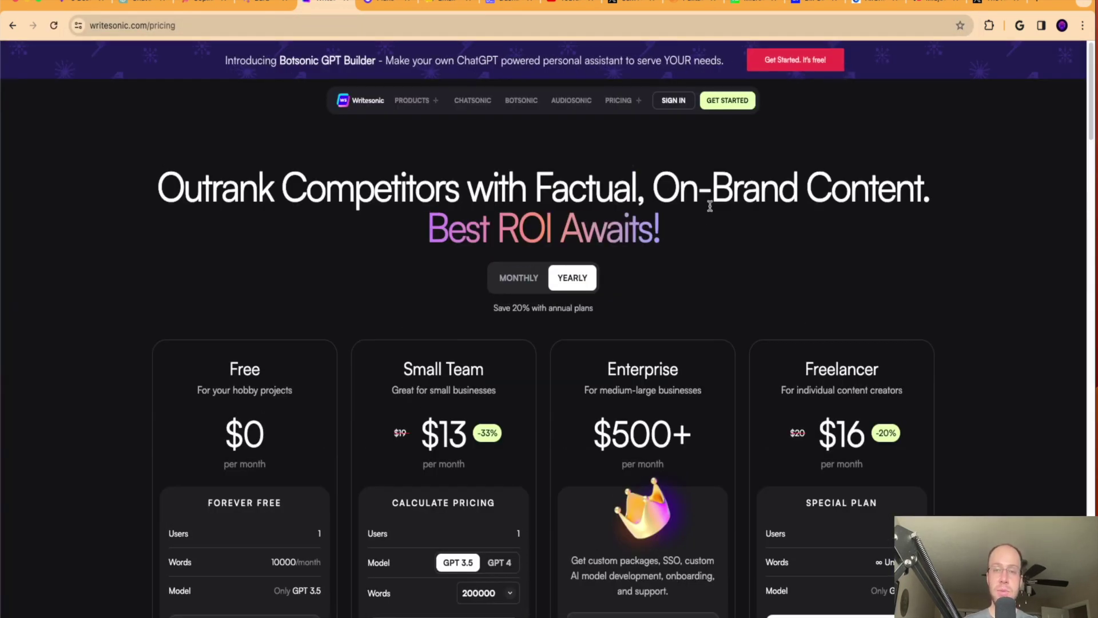
pyautogui.scroll(-2, 515, 286)
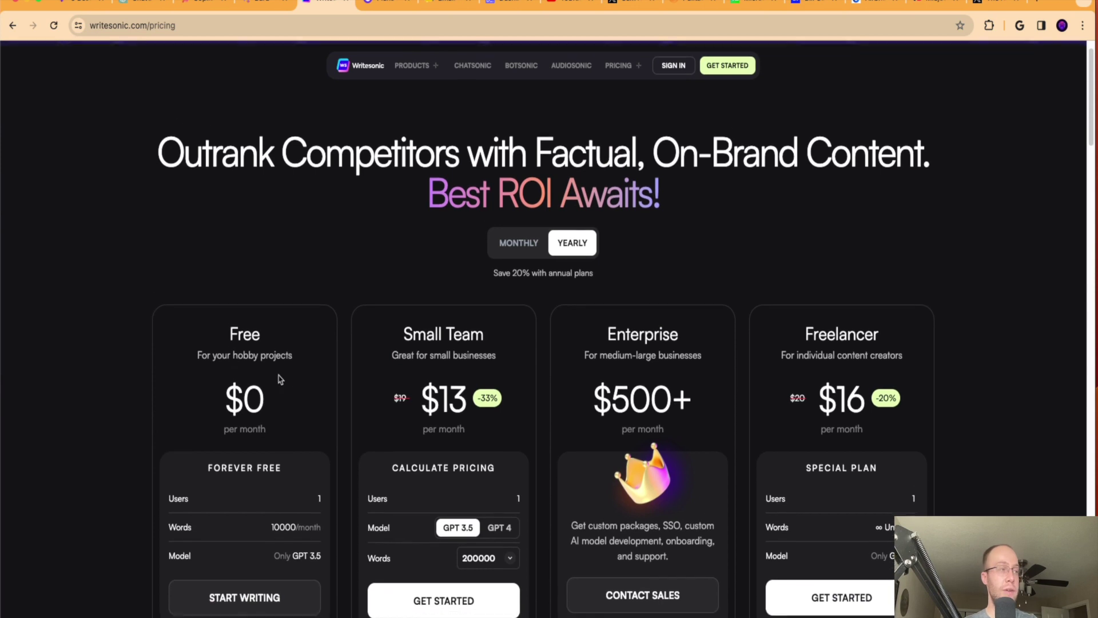
pyautogui.scroll(-1, 317, 451)
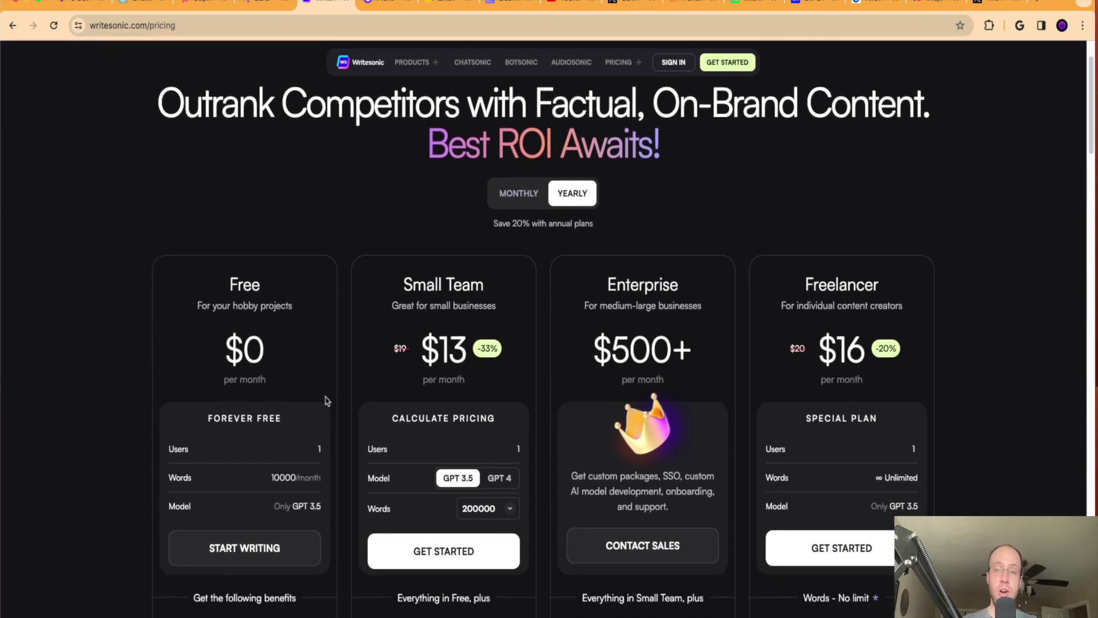
pyautogui.moveTo(330, 510); pyautogui.dragTo(270, 510)
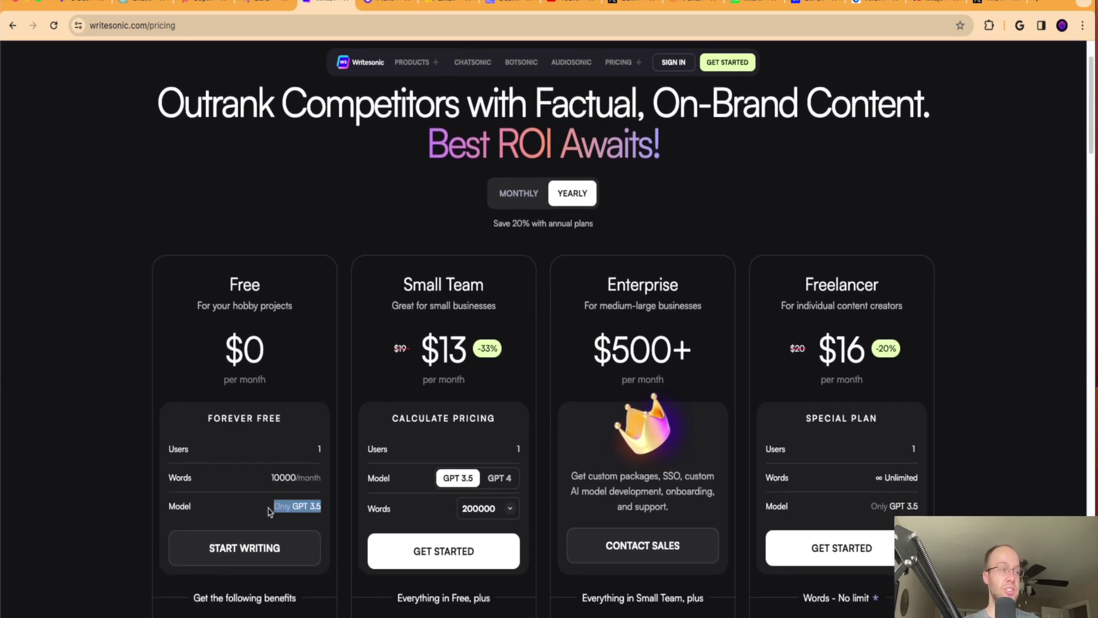
pyautogui.click(278, 507)
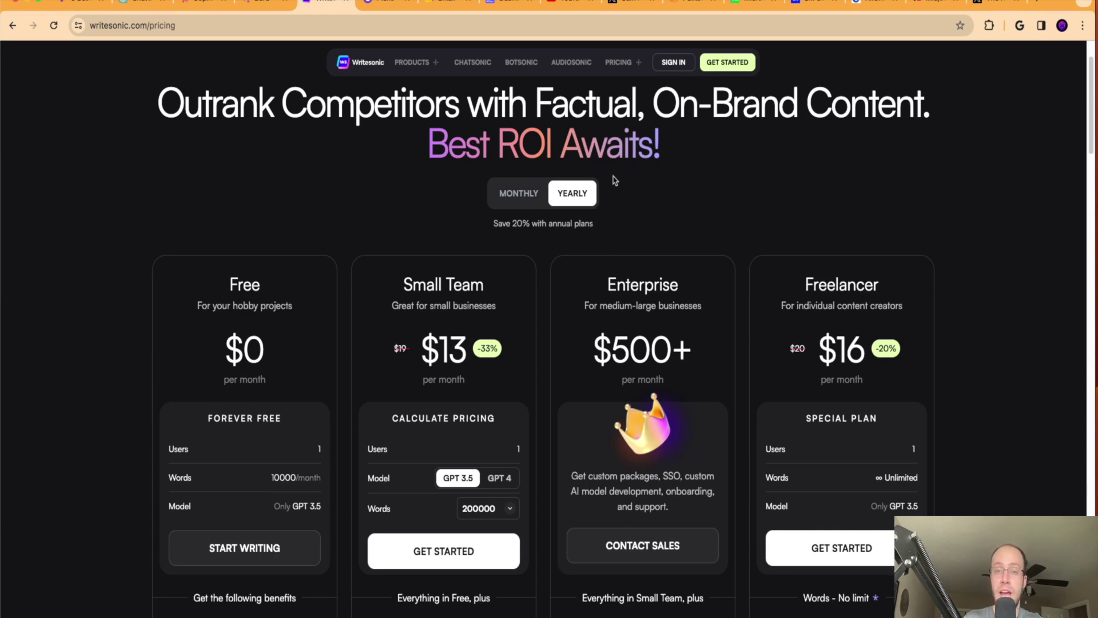
pyautogui.click(524, 193)
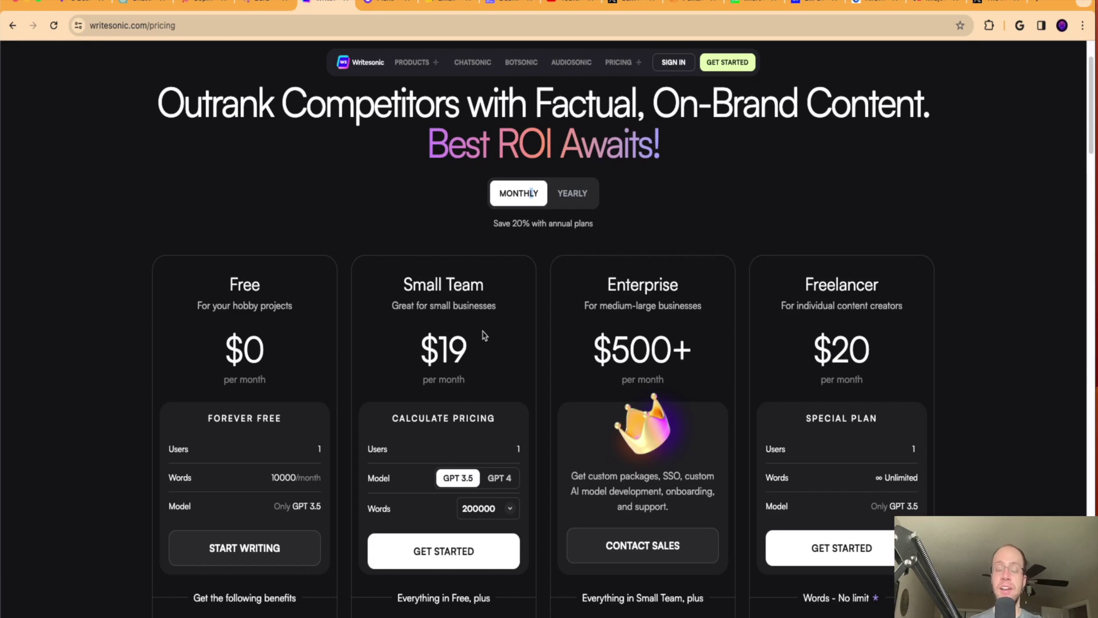
pyautogui.click(572, 193)
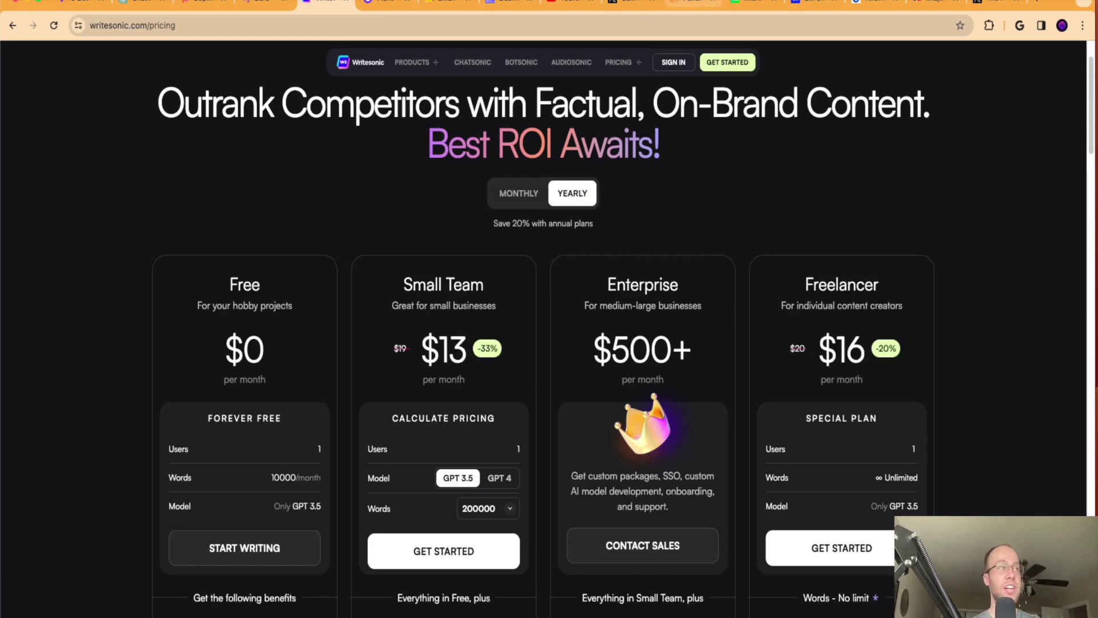
pyautogui.click(382, 2)
pyautogui.click(448, 2)
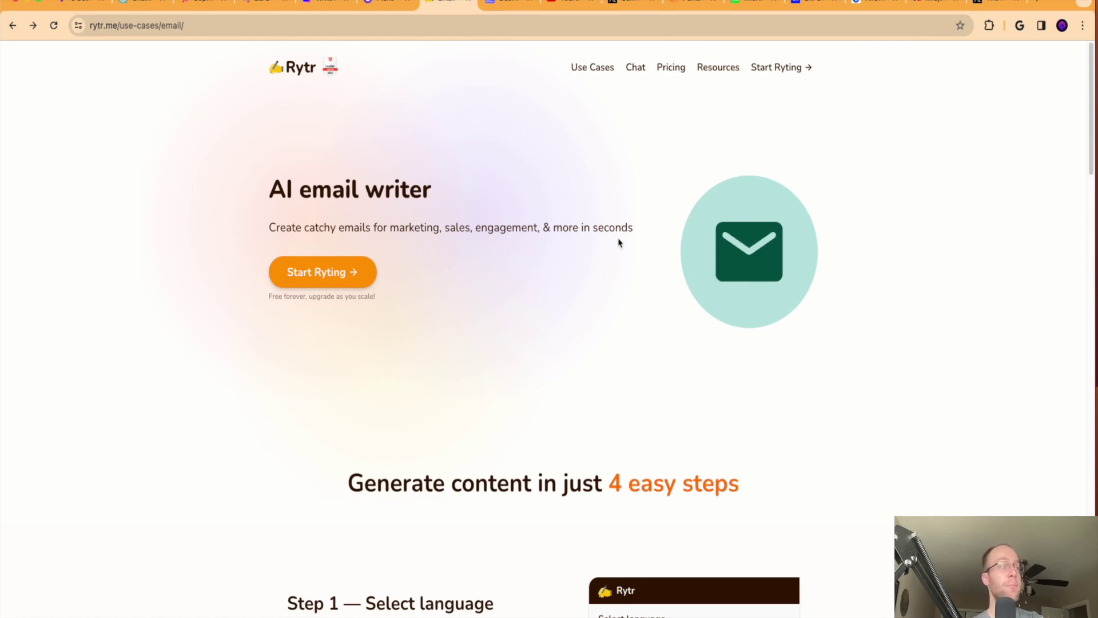
pyautogui.scroll(-1, 618, 240)
pyautogui.scroll(1, 539, 245)
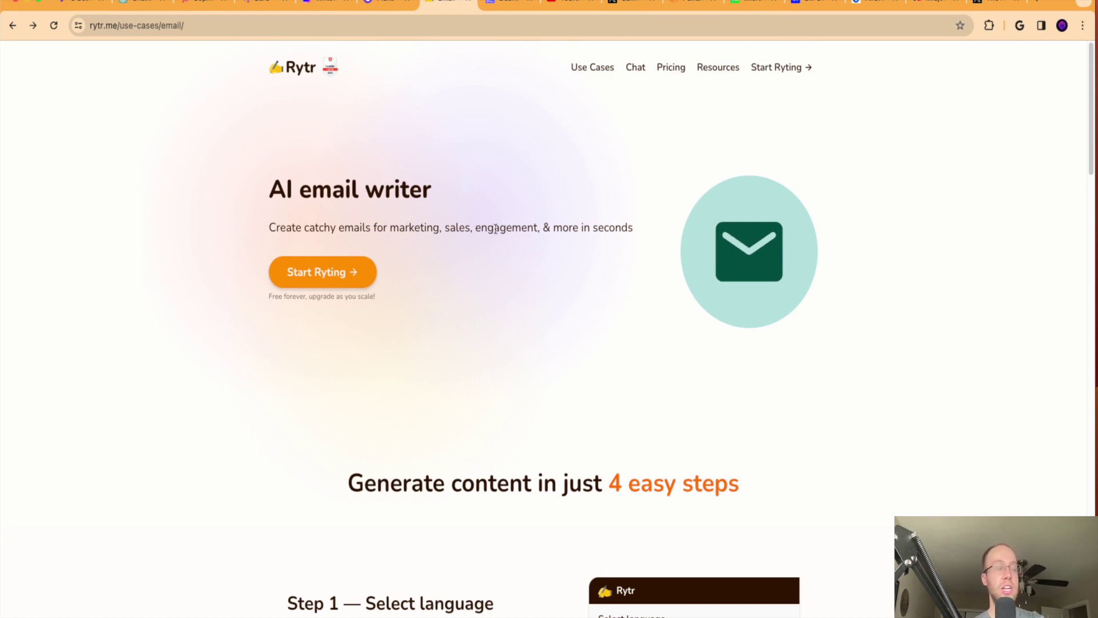
pyautogui.click(337, 272)
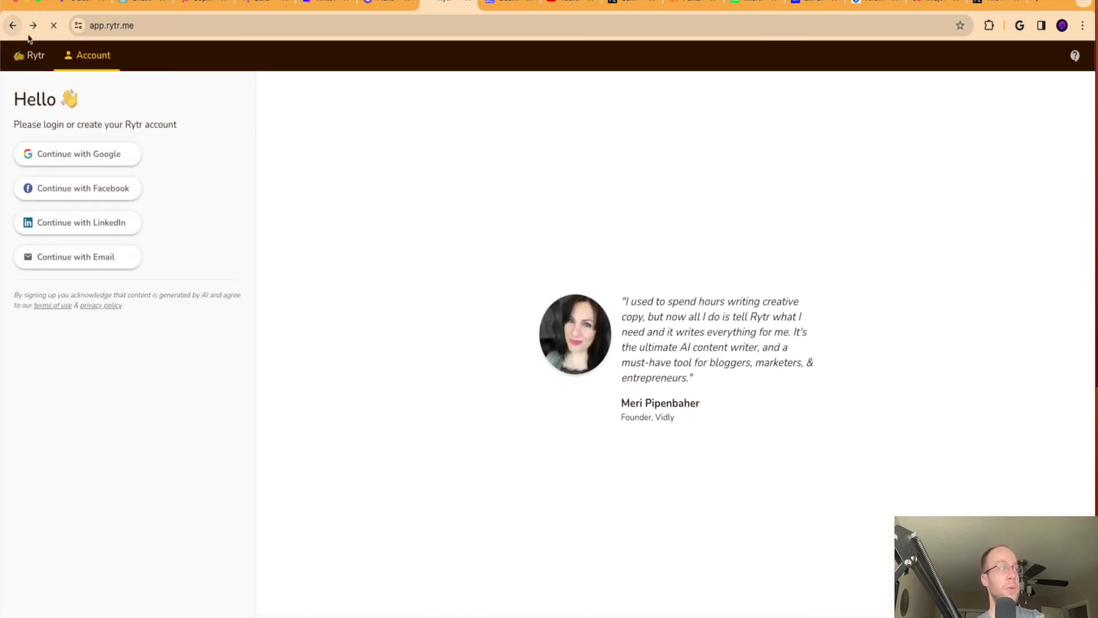
pyautogui.click(12, 26)
pyautogui.scroll(-4, 698, 297)
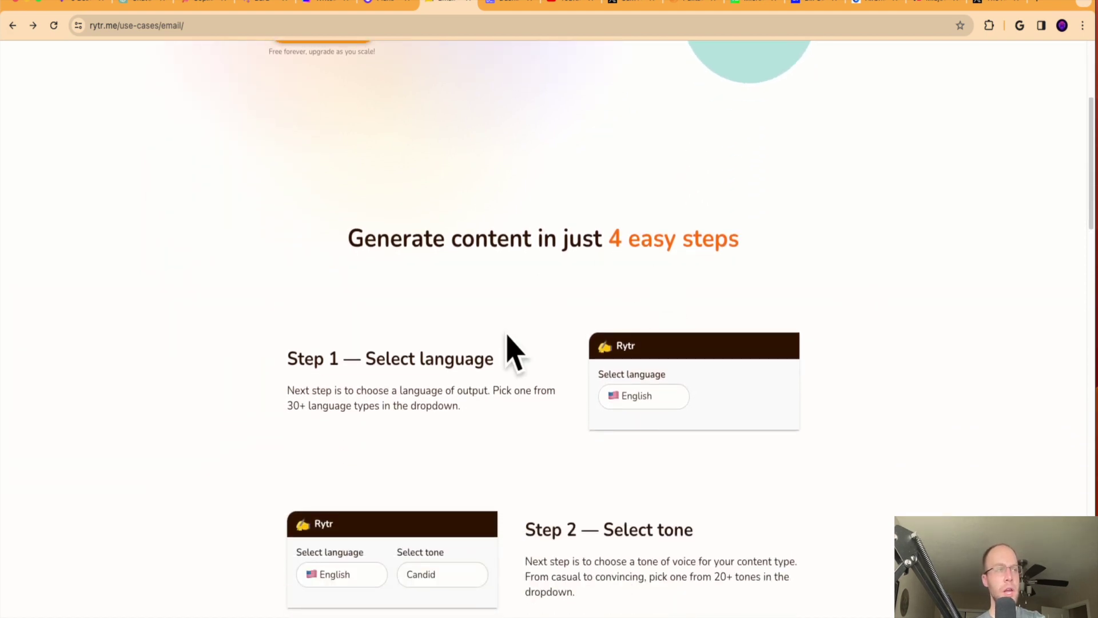
pyautogui.scroll(-1, 536, 284)
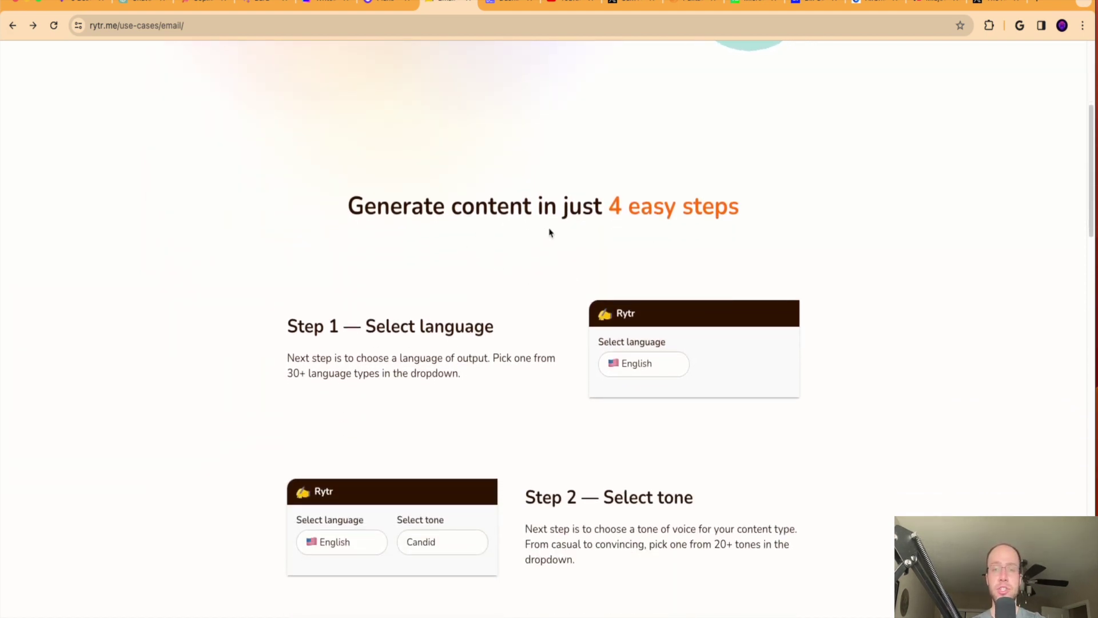
pyautogui.scroll(-5, 605, 226)
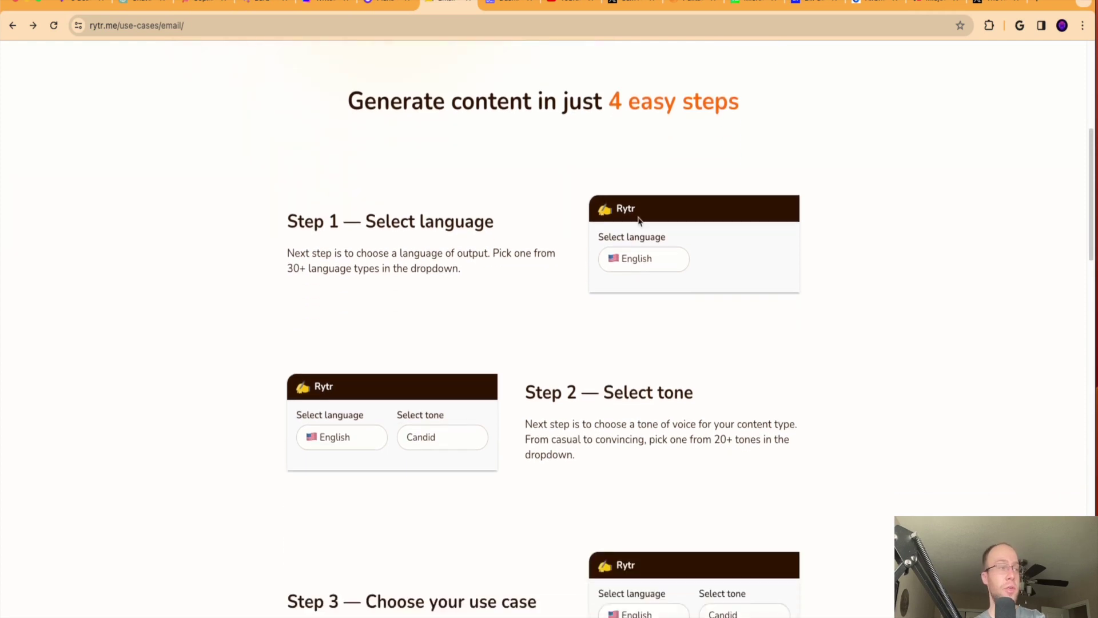
pyautogui.scroll(2, 640, 222)
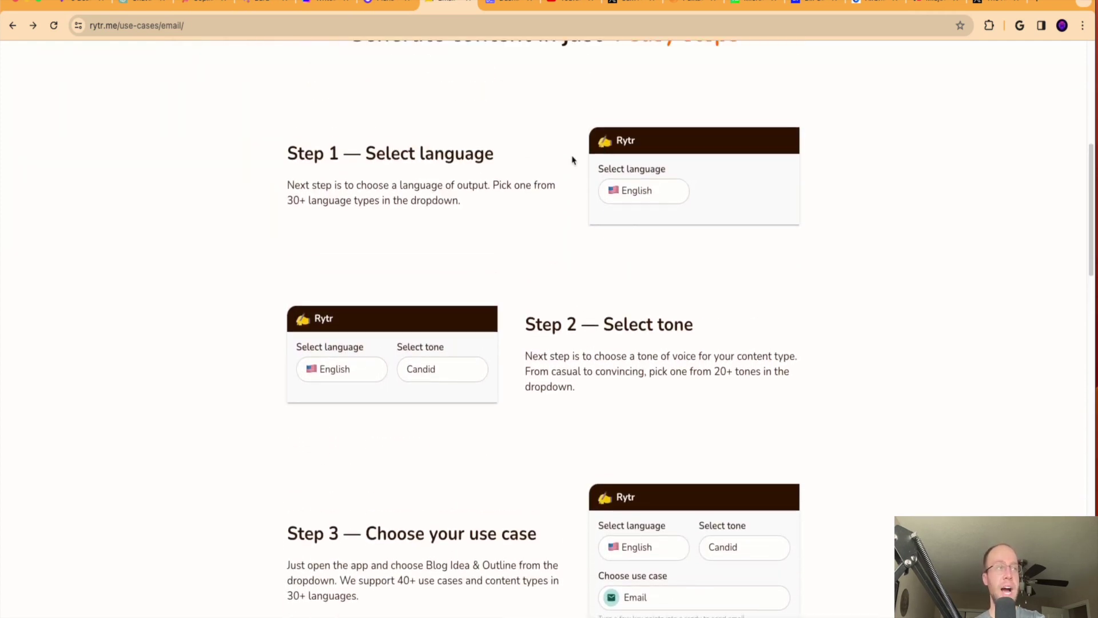
pyautogui.scroll(-2, 643, 325)
pyautogui.scroll(-1, 643, 325)
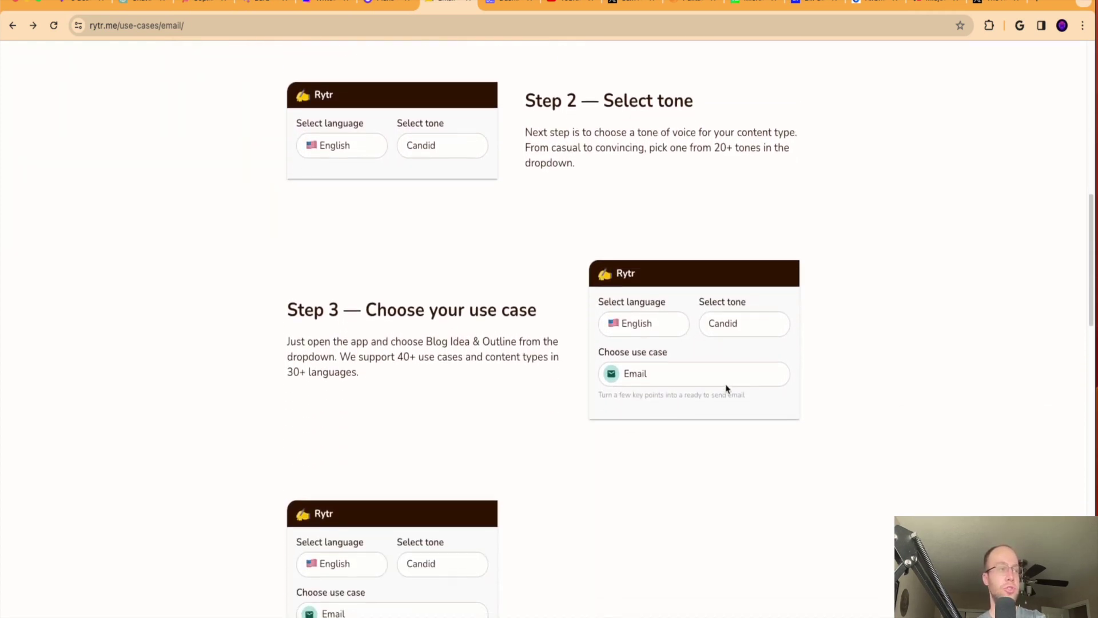
pyautogui.scroll(-4, 726, 389)
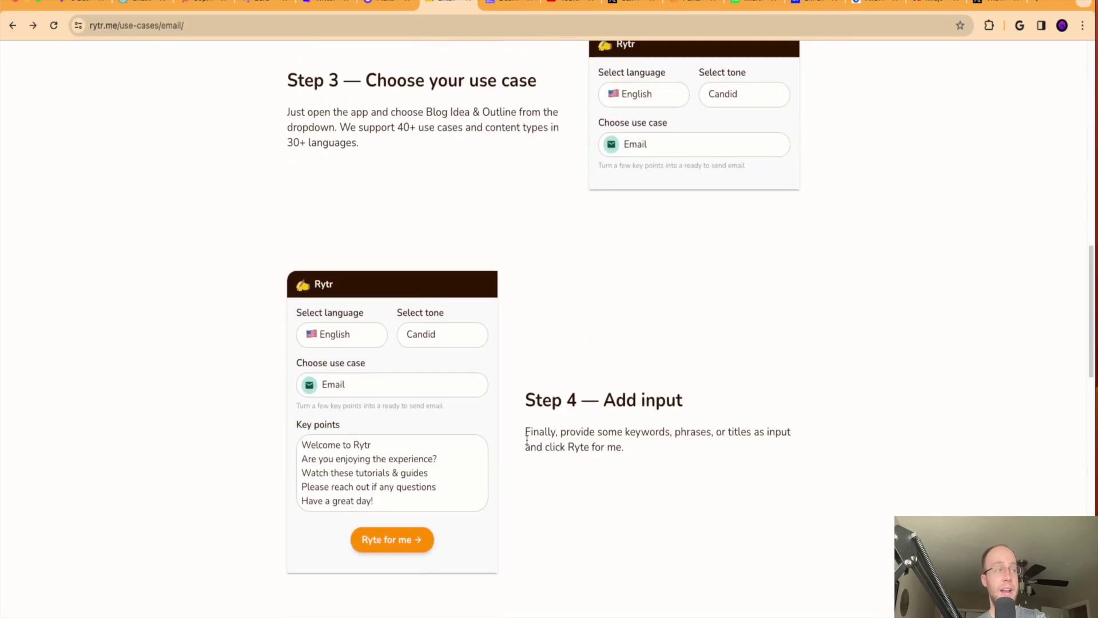
pyautogui.scroll(-1, 400, 357)
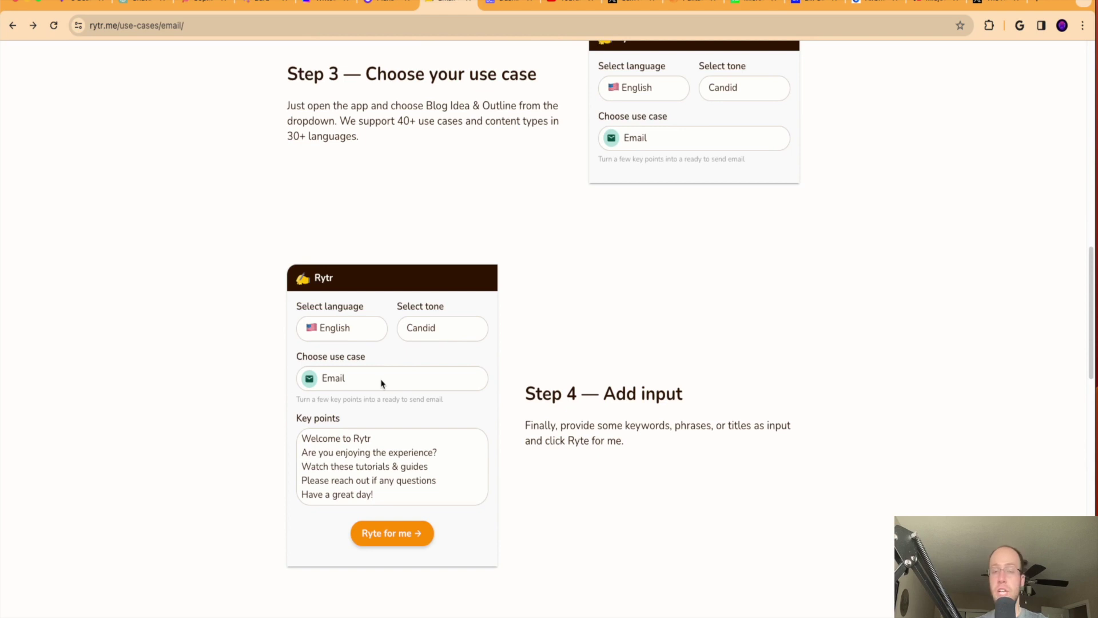
pyautogui.scroll(-2, 424, 406)
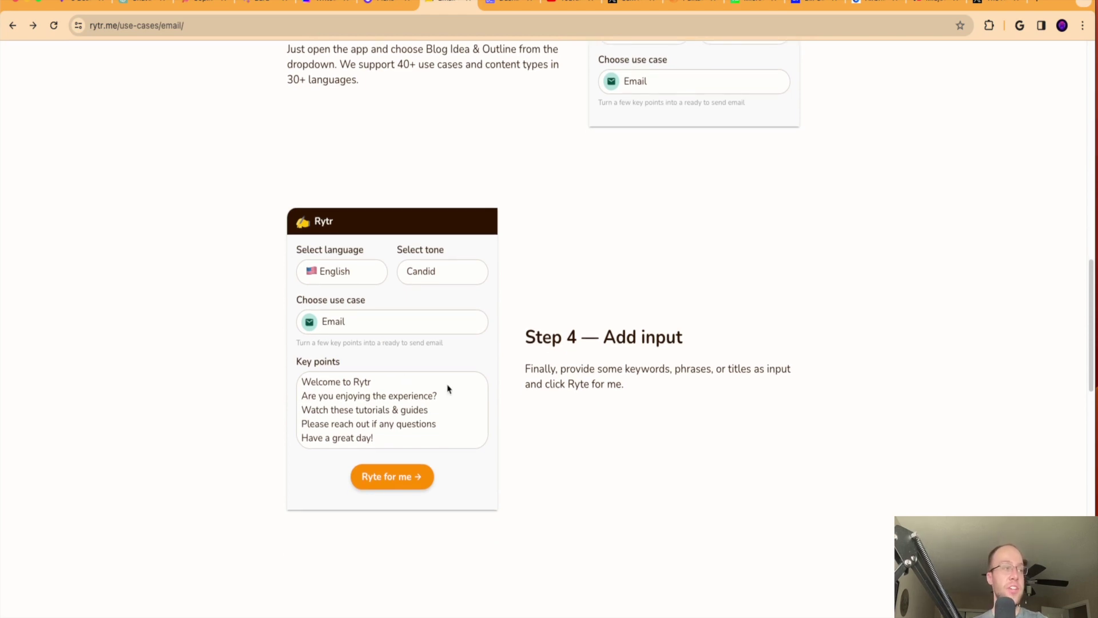
# - Scroll Rytr's page to the 'And voila' sample welcome email and back, then move to SEOWriting.ai
pyautogui.scroll(-5, 486, 406)
pyautogui.scroll(-4, 497, 424)
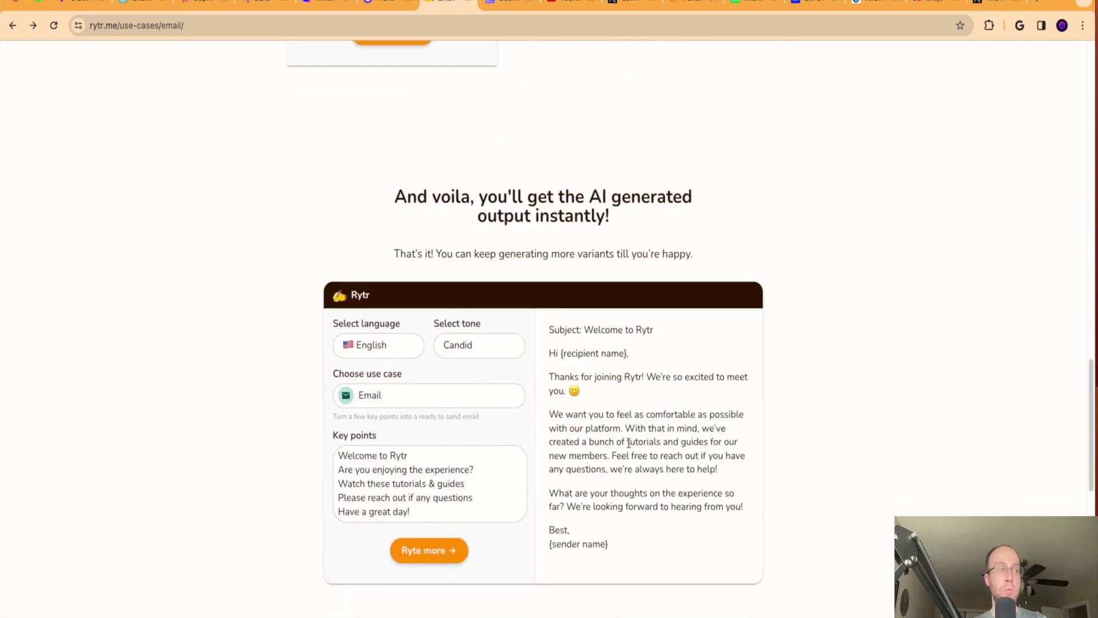
pyautogui.scroll(-1, 658, 443)
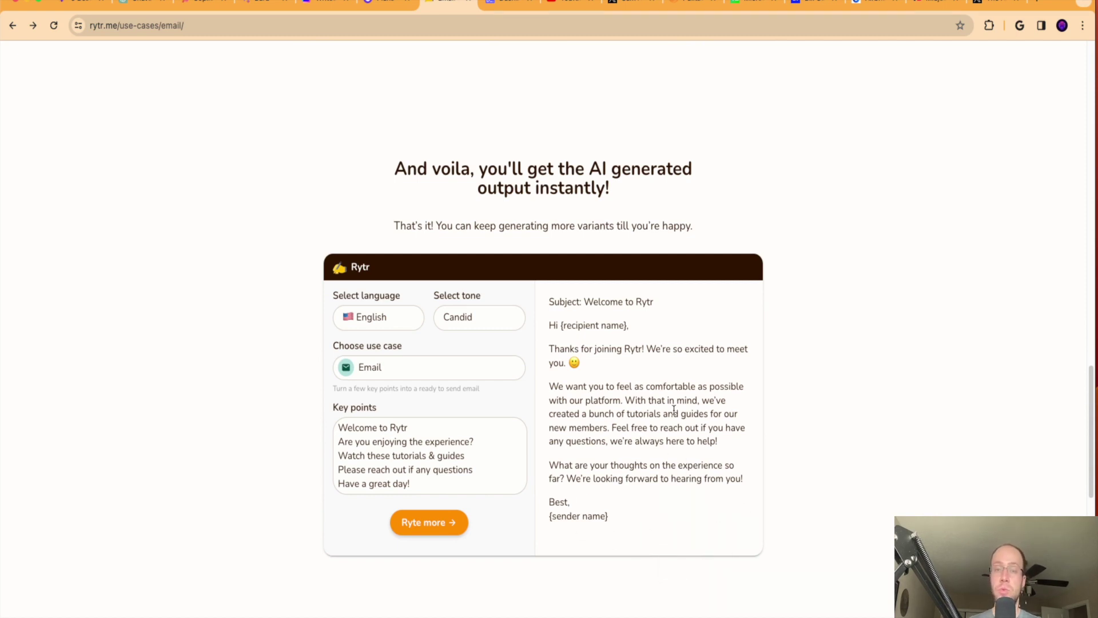
pyautogui.scroll(-10, 630, 400)
pyautogui.scroll(15, 657, 389)
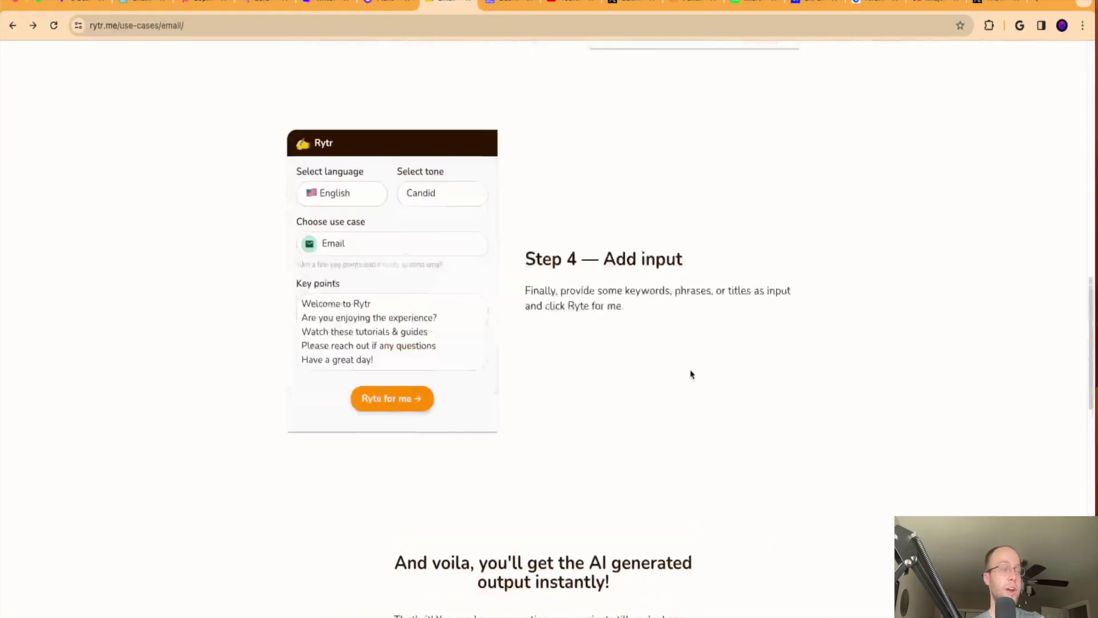
pyautogui.scroll(20, 629, 286)
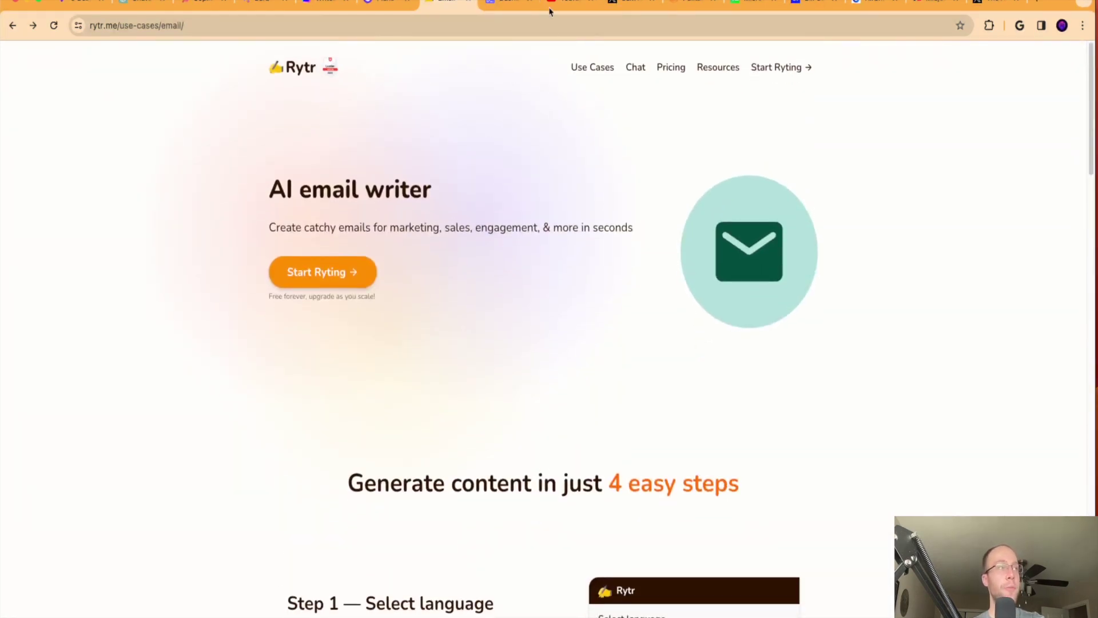
pyautogui.click(510, 4)
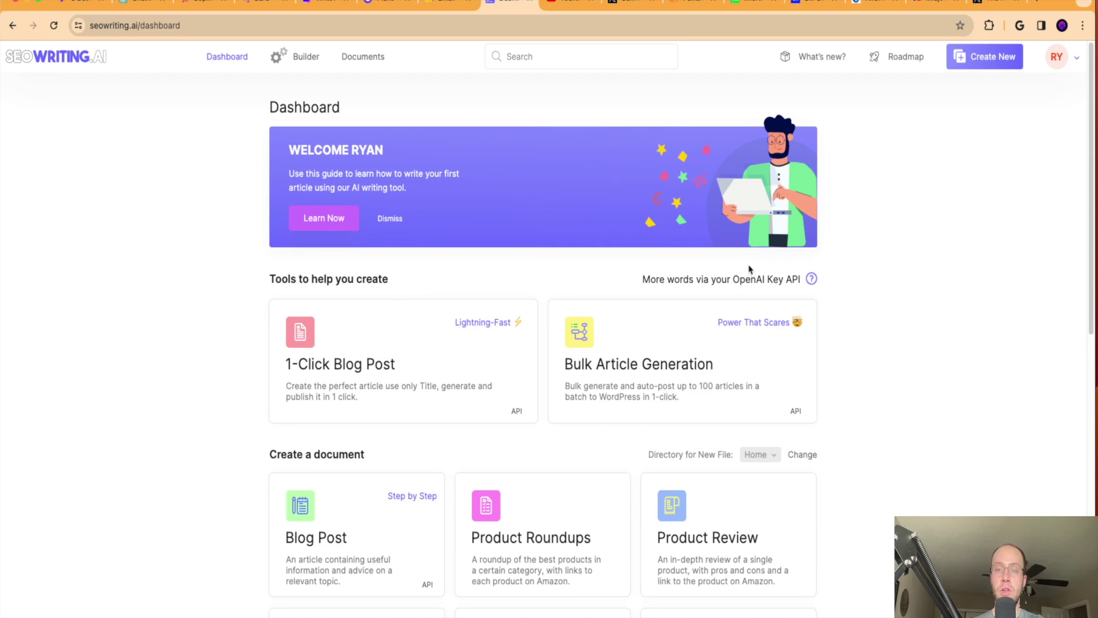
# - Scroll the SEOWriting.ai dashboard down and back up to look over its tools
pyautogui.scroll(-10, 772, 309)
pyautogui.scroll(10, 734, 341)
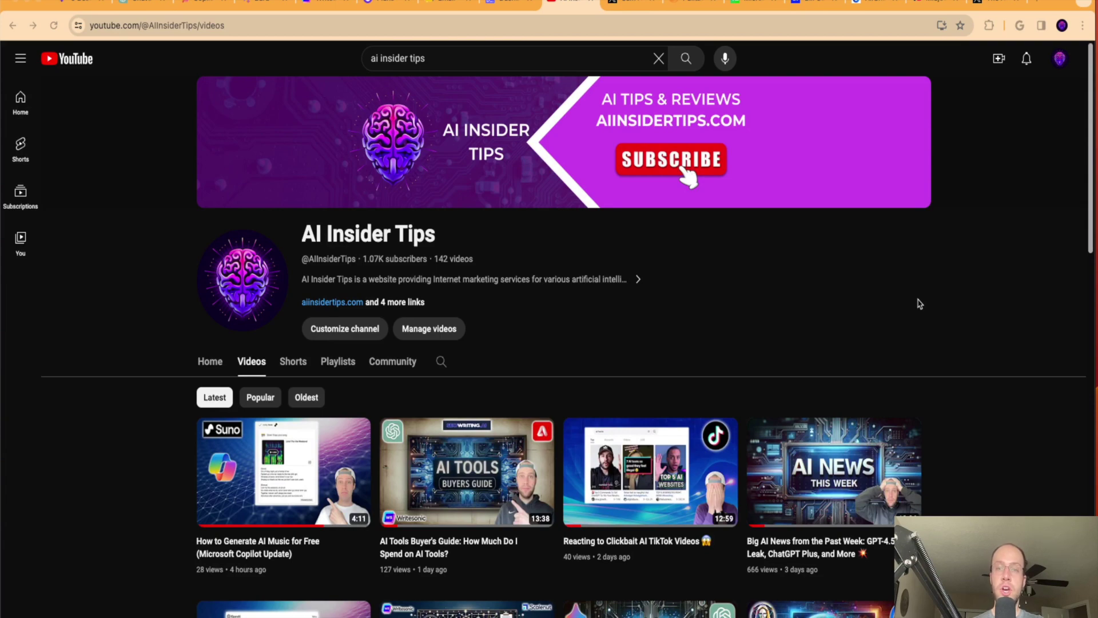
pyautogui.scroll(-10, 919, 304)
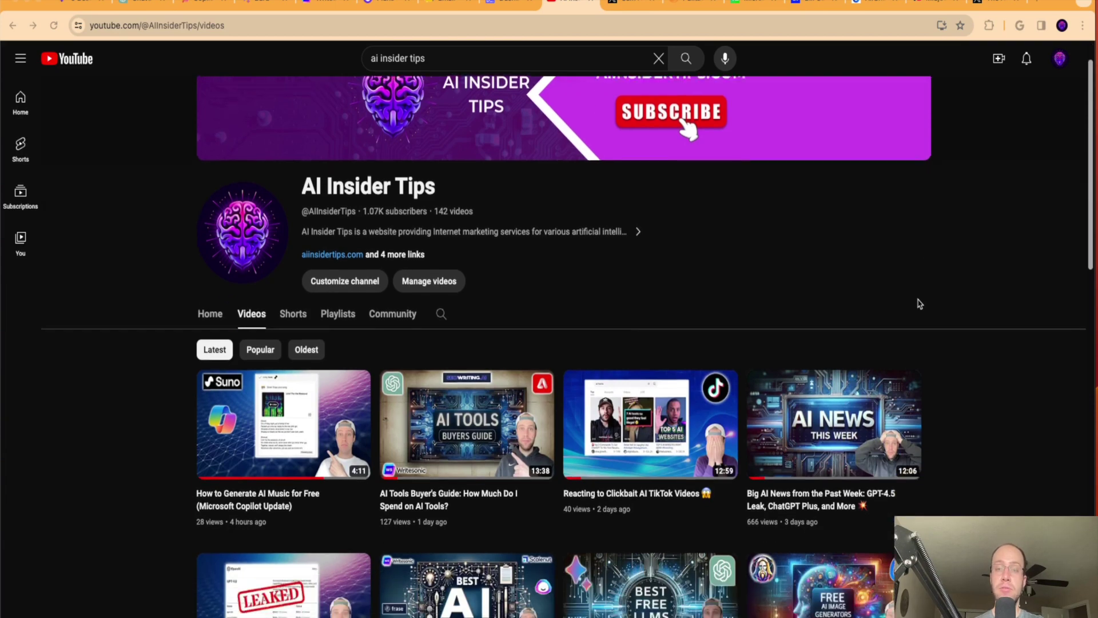
pyautogui.scroll(-10, 919, 303)
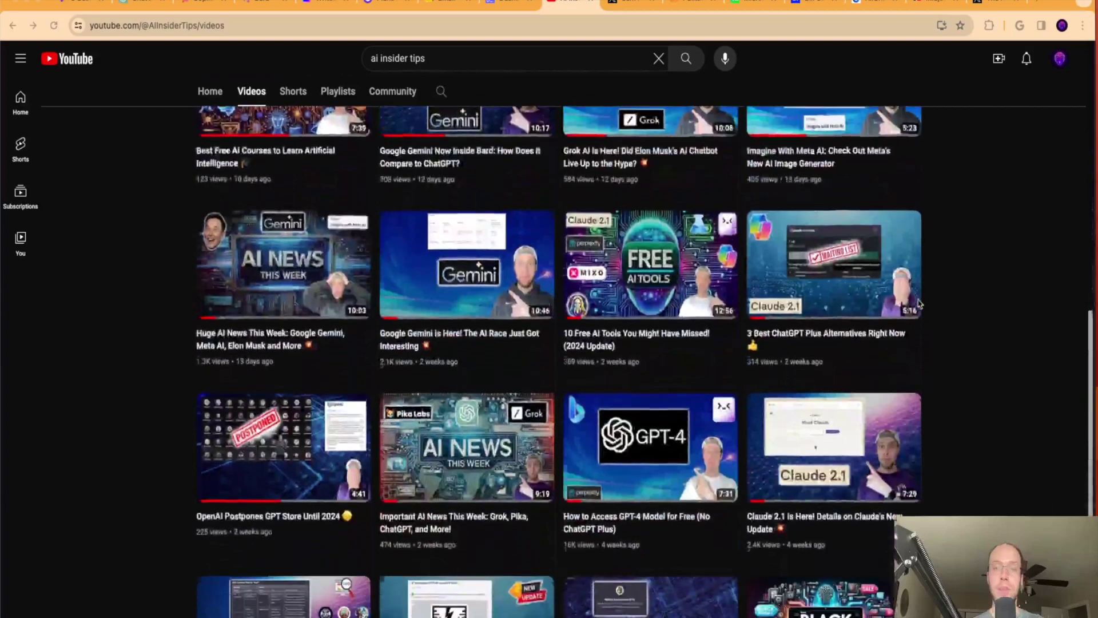
pyautogui.scroll(-3, 887, 327)
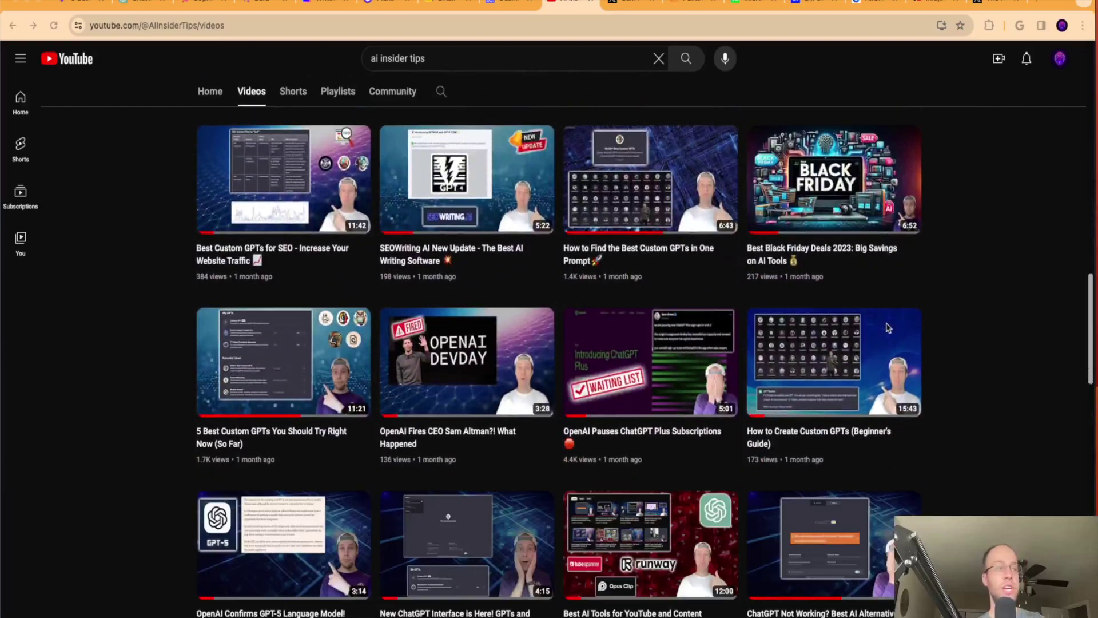
pyautogui.scroll(15, 949, 307)
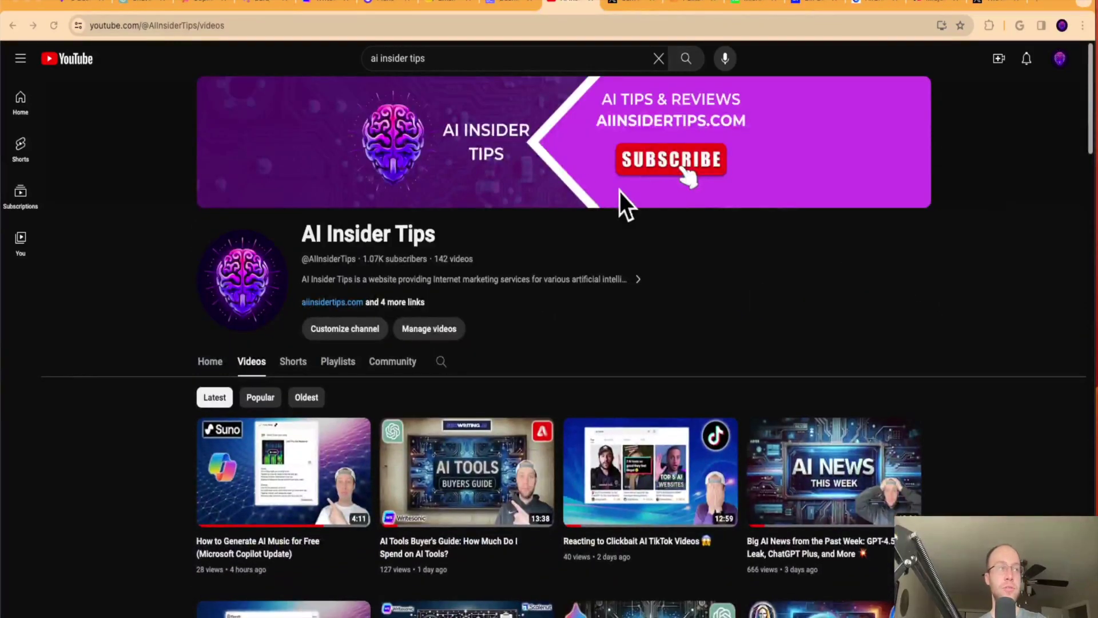